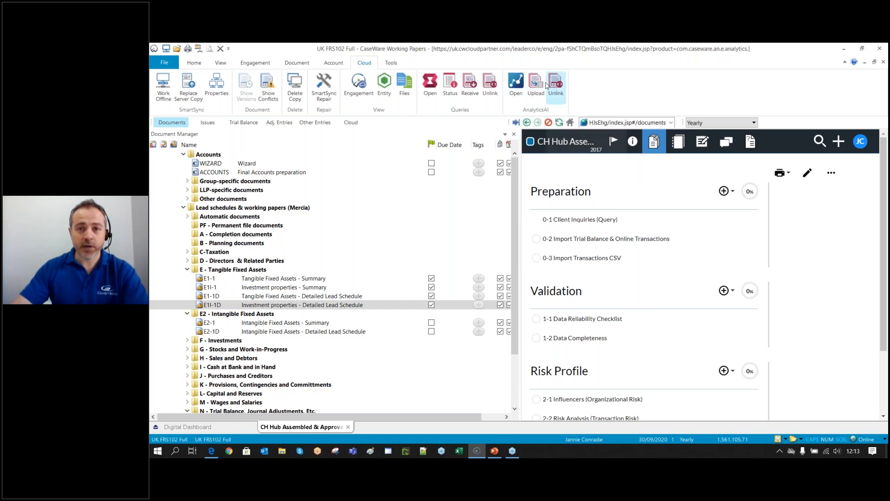
Switch to PowerPoint, present the slide on AnalyticsAI and multiple Cloud sites integration, and end the slide show
left_click(494, 450)
left_click(781, 438)
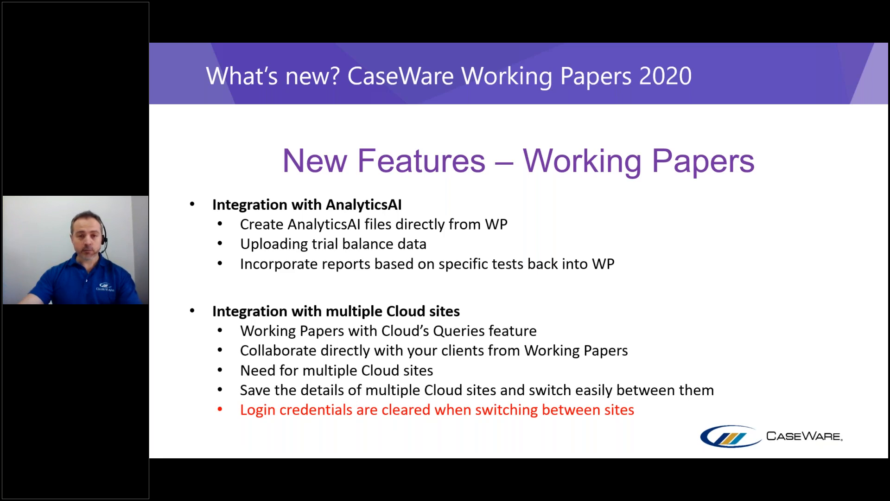
key("Escape")
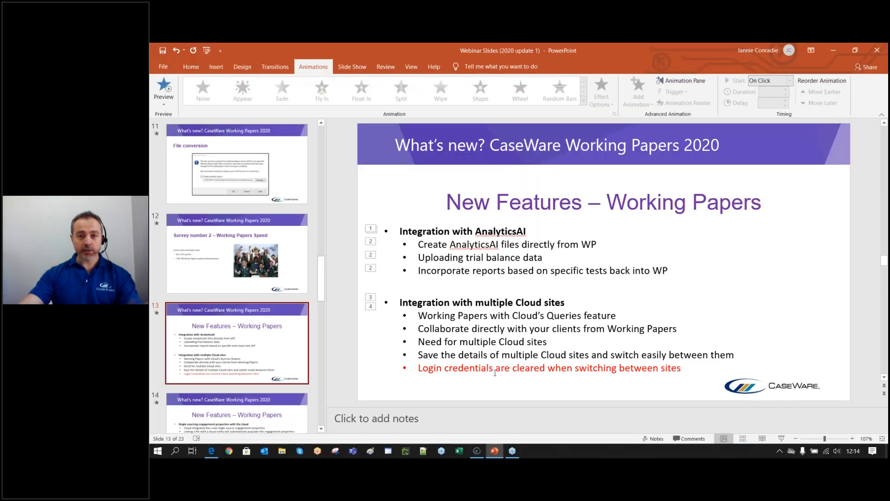
Switch to CaseWare Working Papers, view the CaseWare Cloud options with the engagement file open, and close them without changes
left_click(477, 451)
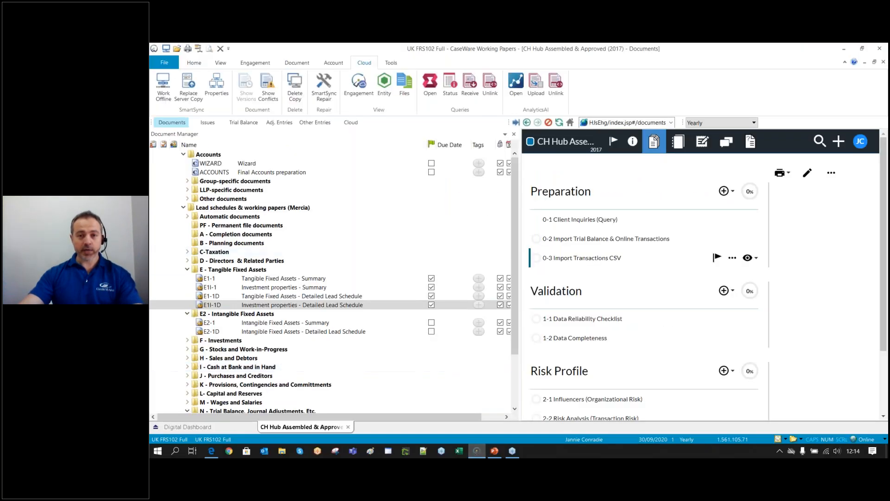
left_click(391, 63)
left_click(504, 86)
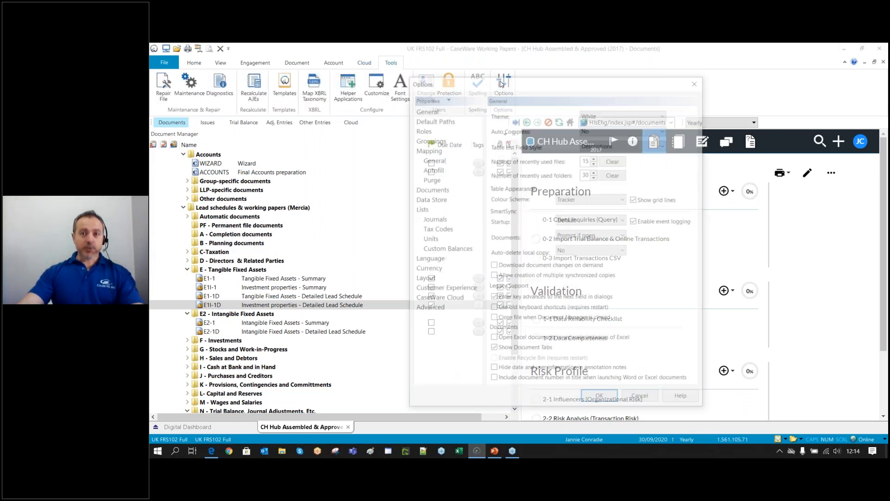
left_click(445, 300)
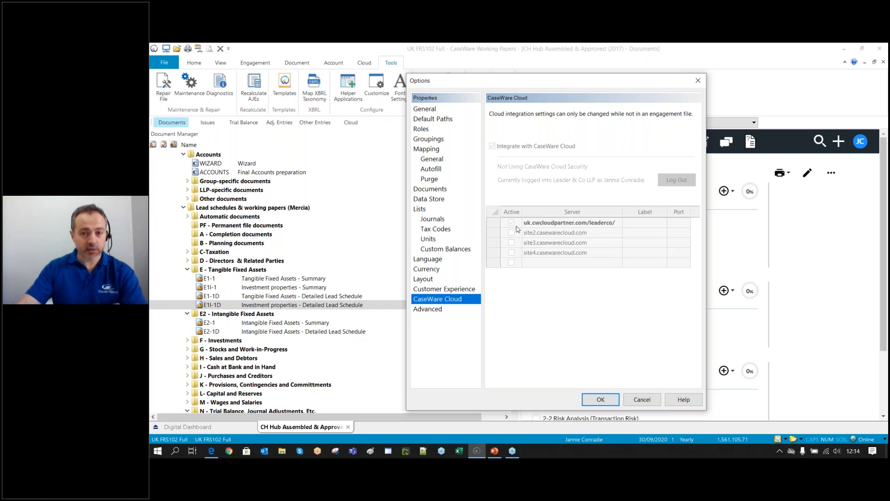
left_click(651, 402)
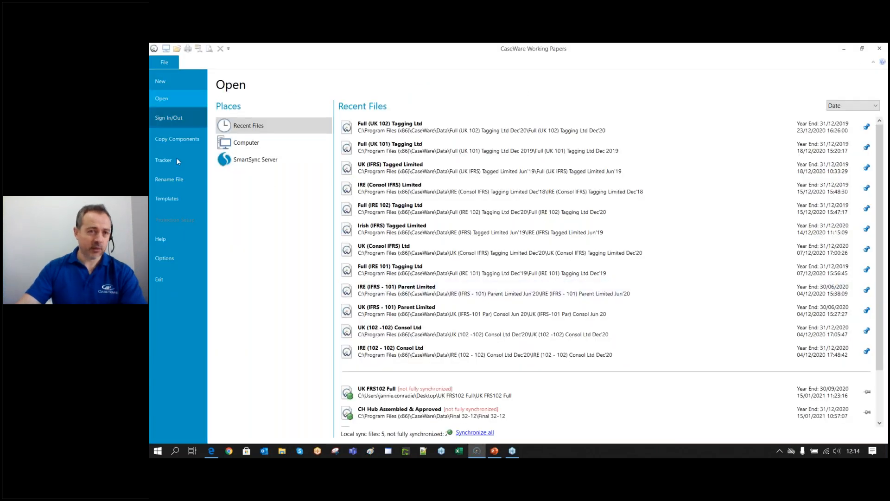
In the CaseWare Cloud options, activate site2, site3 and site4.casewarecloud.com in turn, finally reactivating uk.cwcloudpartner.com/leaderco/
left_click(165, 258)
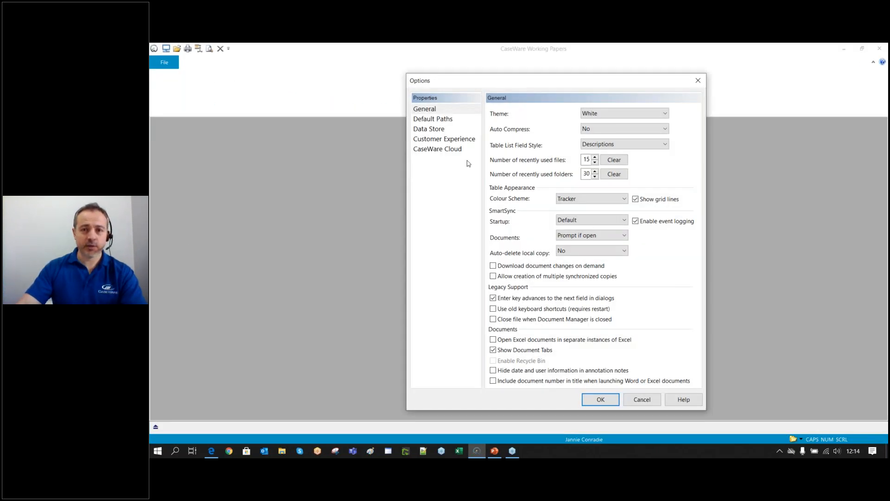
left_click(451, 150)
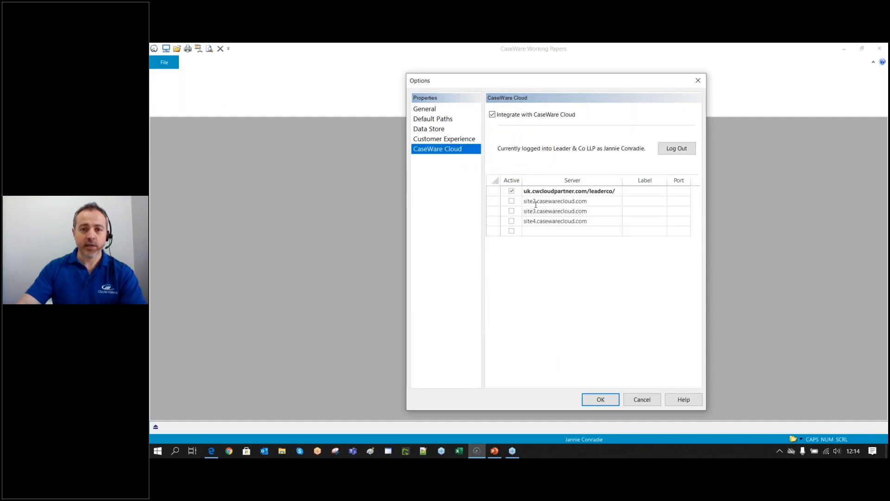
left_click(512, 201)
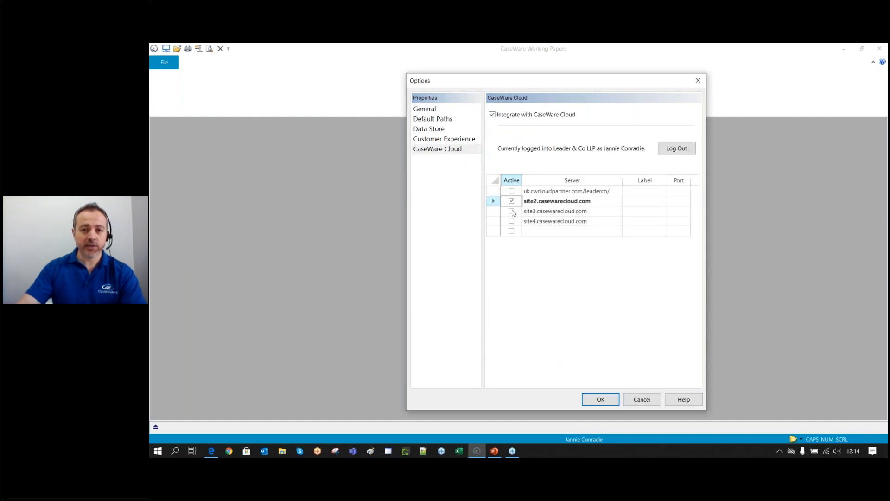
left_click(511, 211)
left_click(512, 221)
left_click(525, 231)
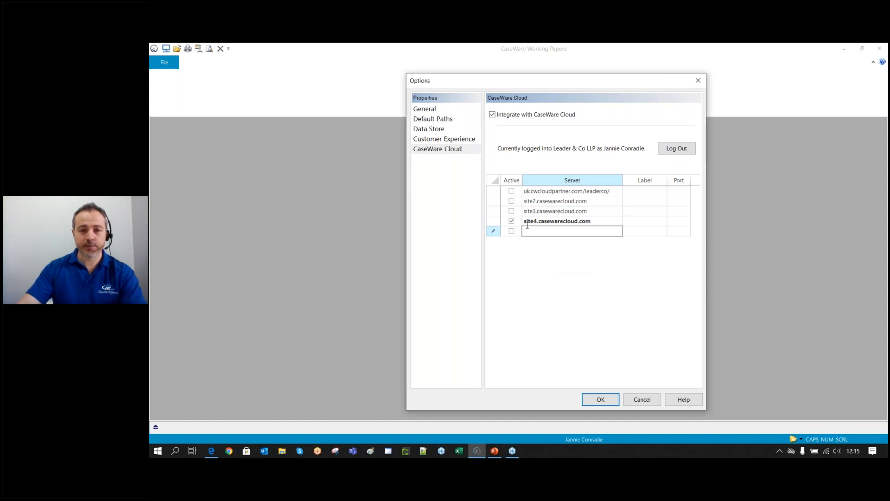
left_click(511, 191)
left_click(603, 398)
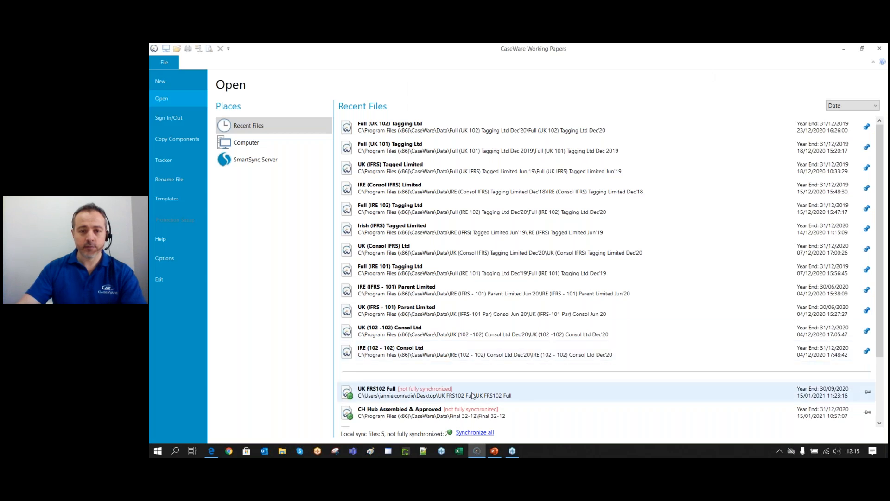
Open the UK FRS102 Full file from the recent files and show its list of documents
left_click(432, 393)
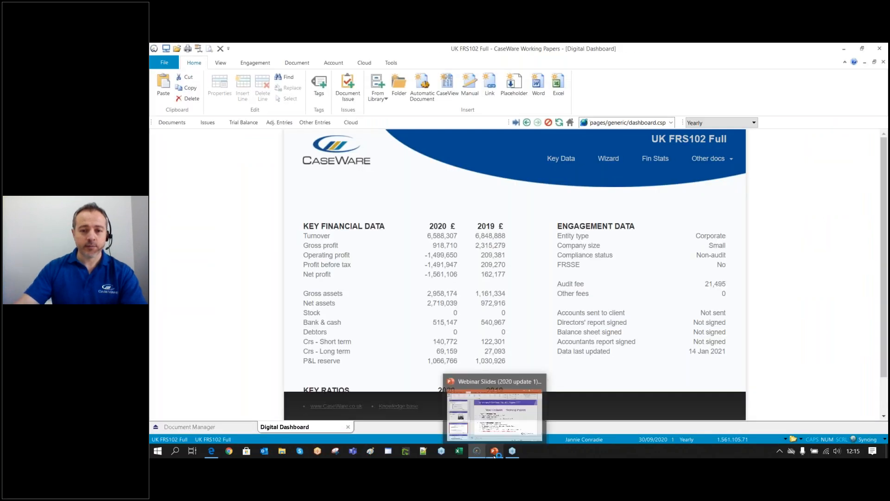
left_click(172, 122)
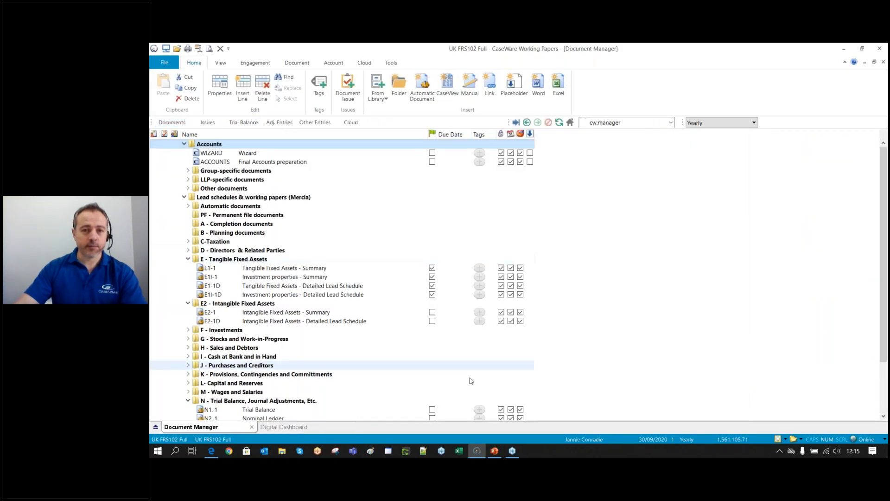
Switch to PowerPoint, present the slides through the bullets on single sourcing engagement properties with the cloud, and end the show
key("alt+Tab")
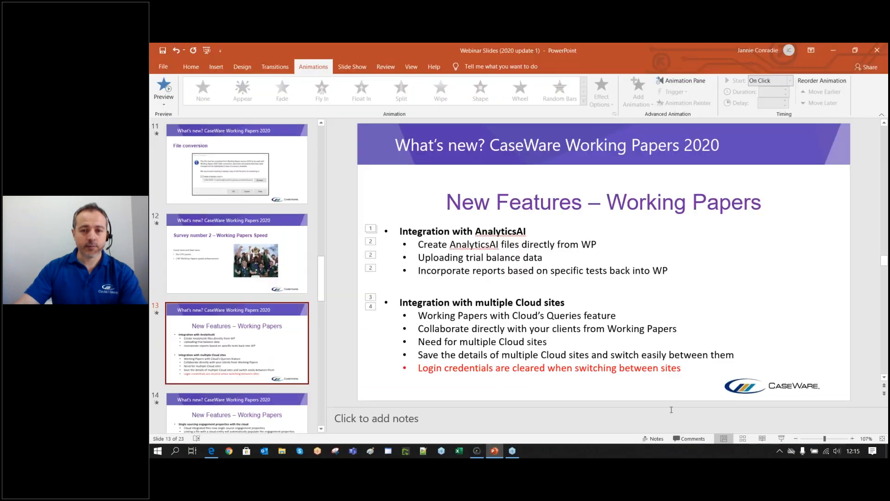
left_click(781, 438)
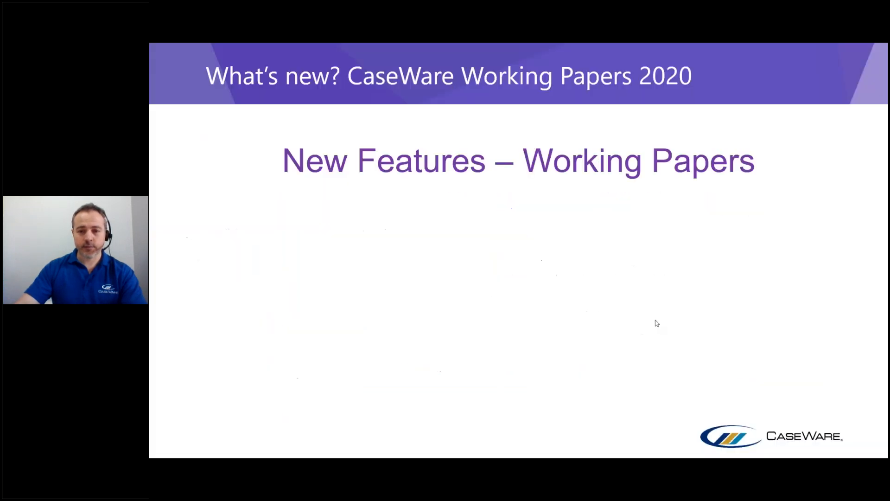
left_click(600, 303)
left_click(558, 300)
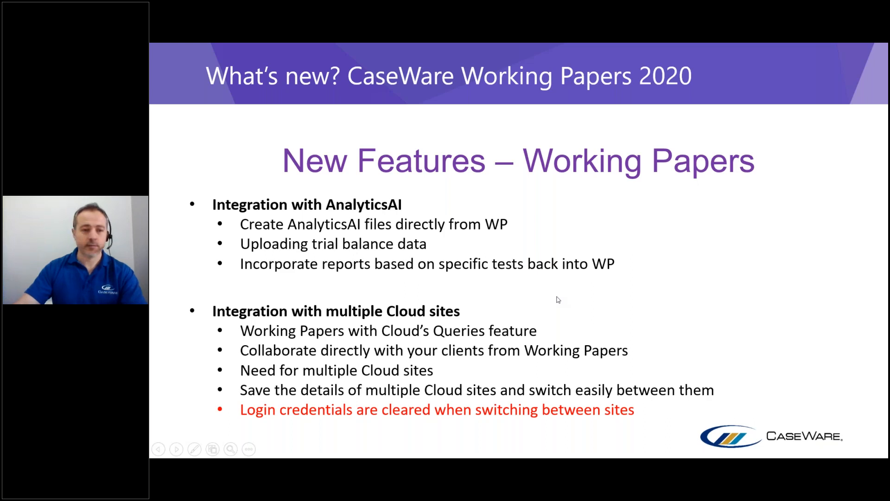
left_click(558, 300)
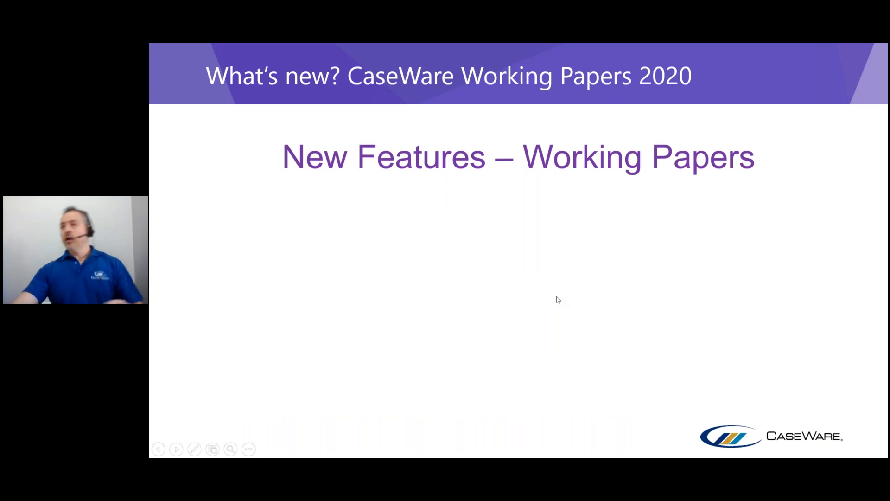
left_click(558, 299)
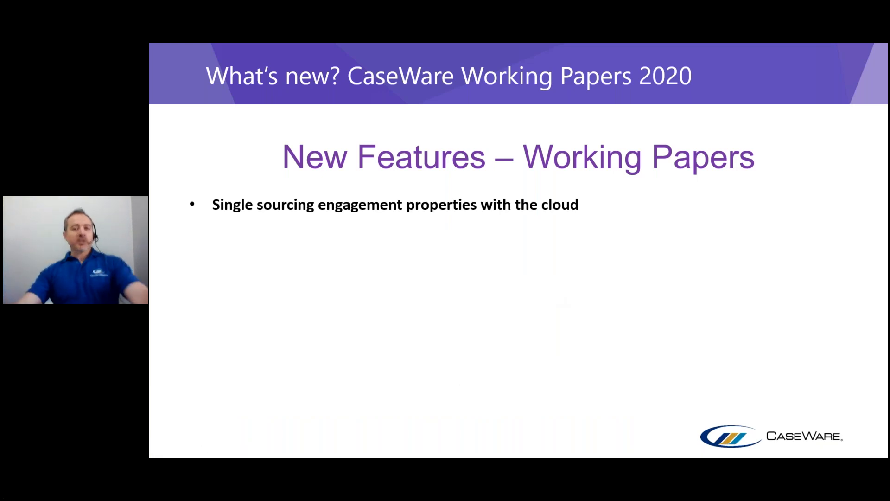
key("Right")
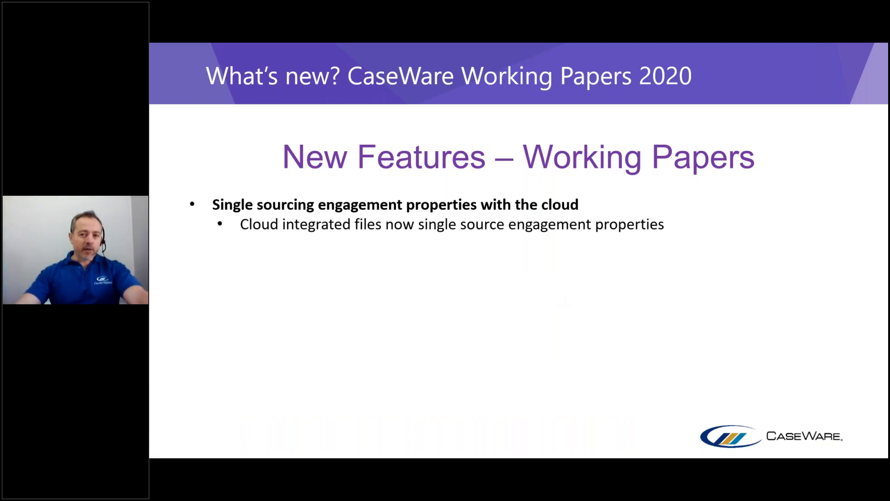
key("Right")
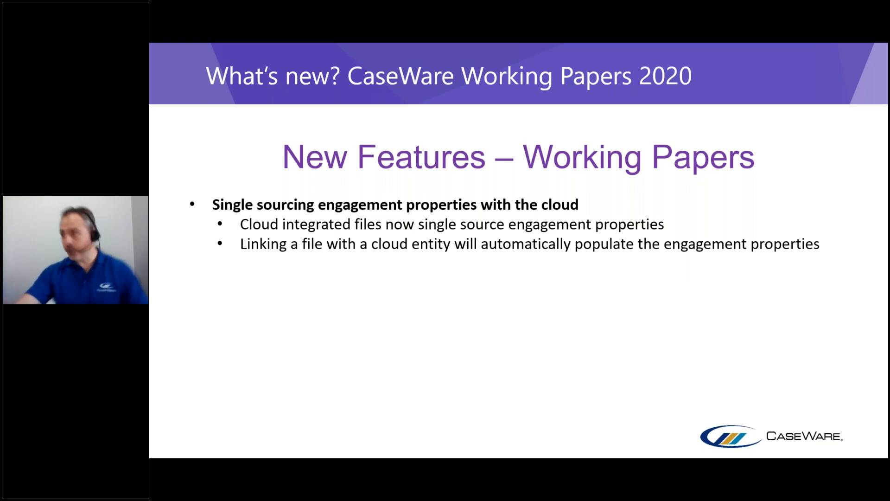
key("Escape")
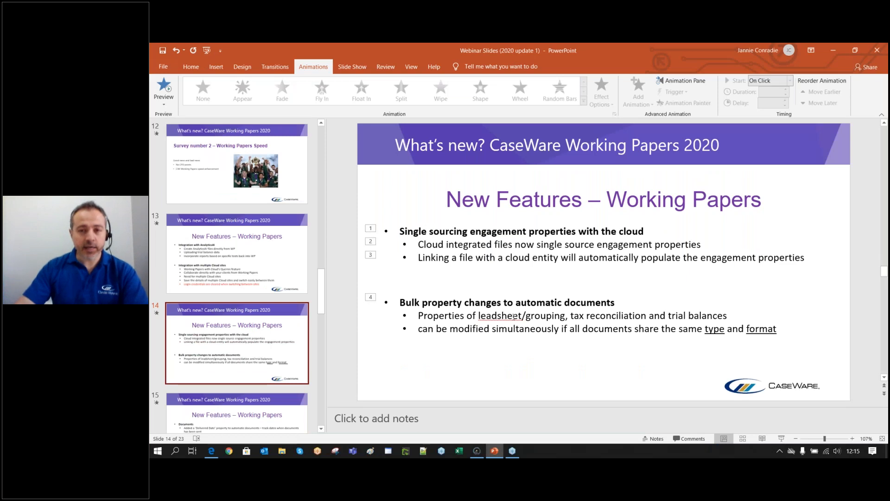
Switch to CaseWare Working Papers, review the Name/Address engagement properties of UK FRS102 Full, and close them without changes
left_click(477, 451)
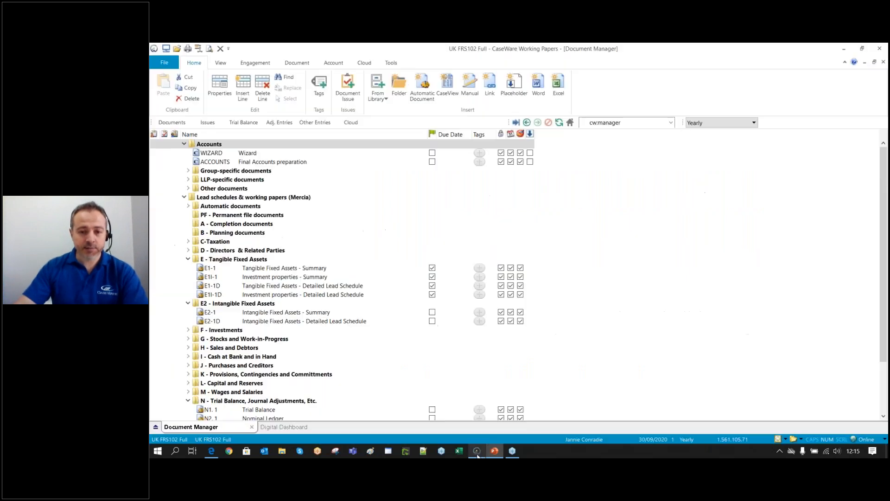
left_click(260, 65)
left_click(169, 86)
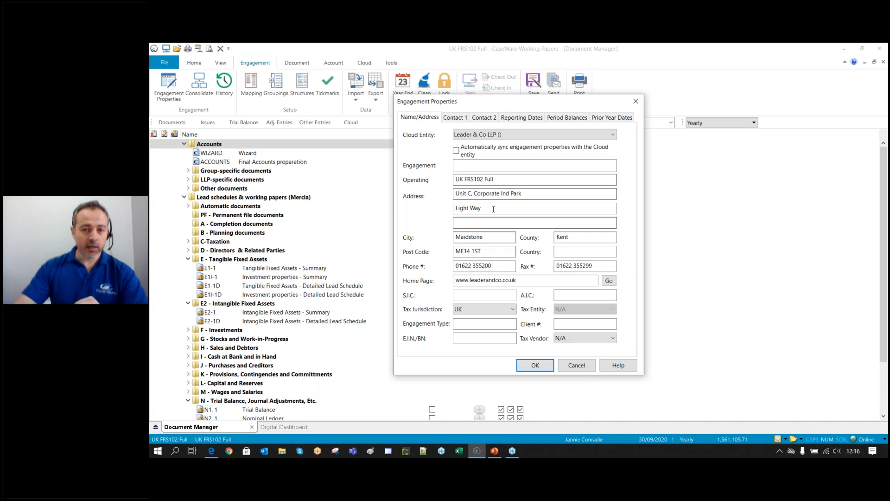
left_click(575, 367)
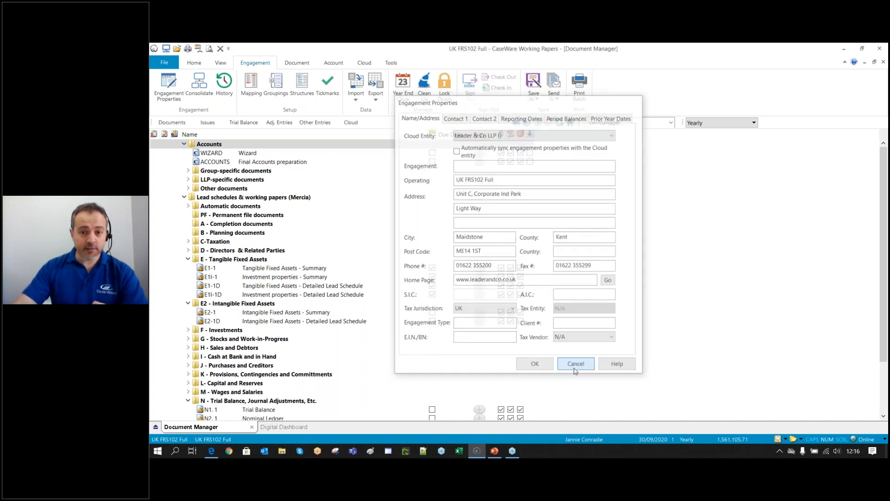
Close the UK FRS102 Full file and try to create a new file named Final 32-12 based on Company AccountsAdv
left_click(879, 48)
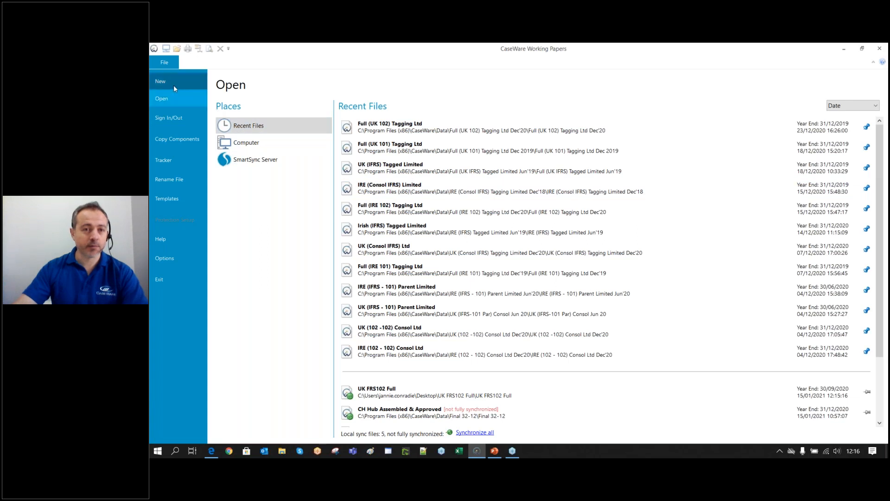
left_click(173, 86)
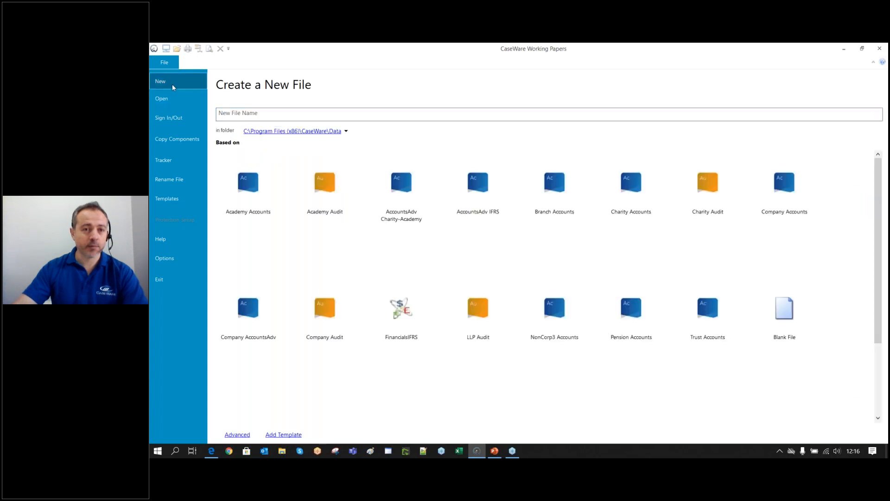
type("Final 32-12")
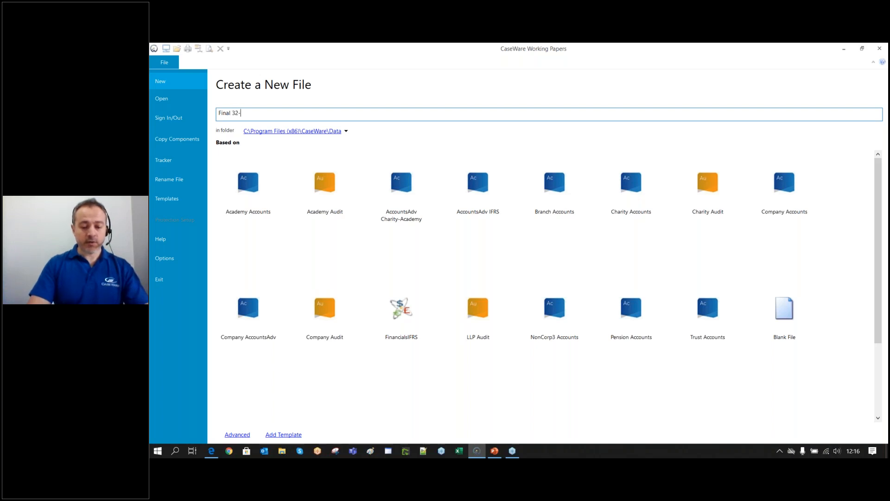
left_click(248, 313)
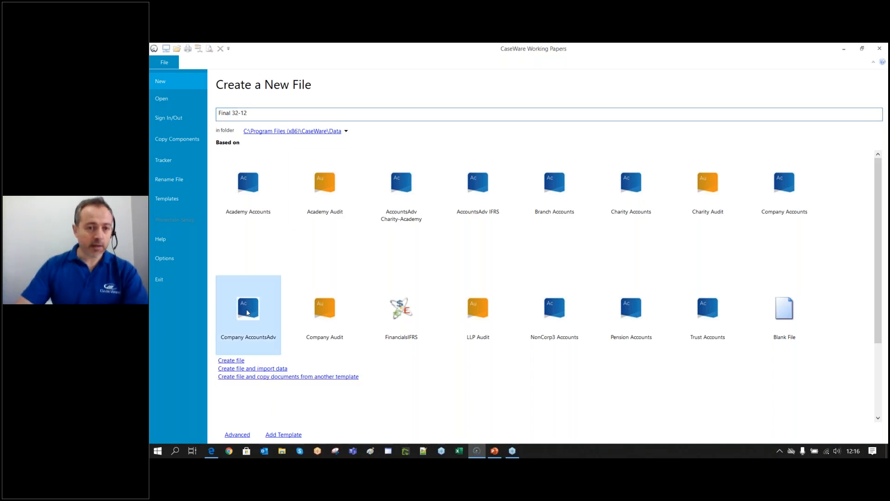
left_click(235, 361)
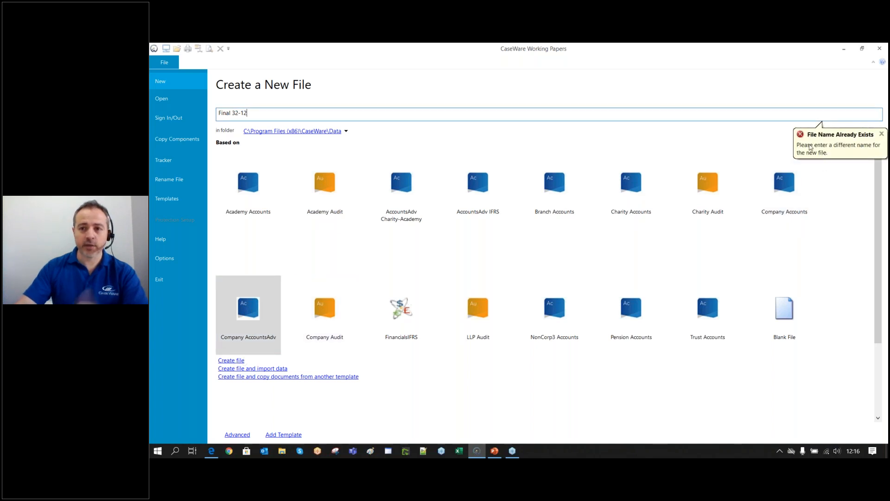
Change the new file's name to Final 32-12 (RWC) and create it from the Company AccountsAdv template
left_click(294, 115)
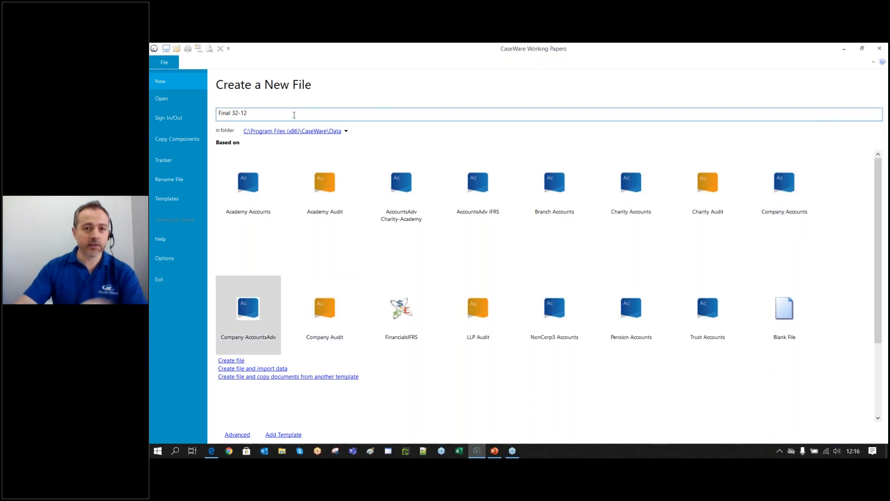
type("(RWC")
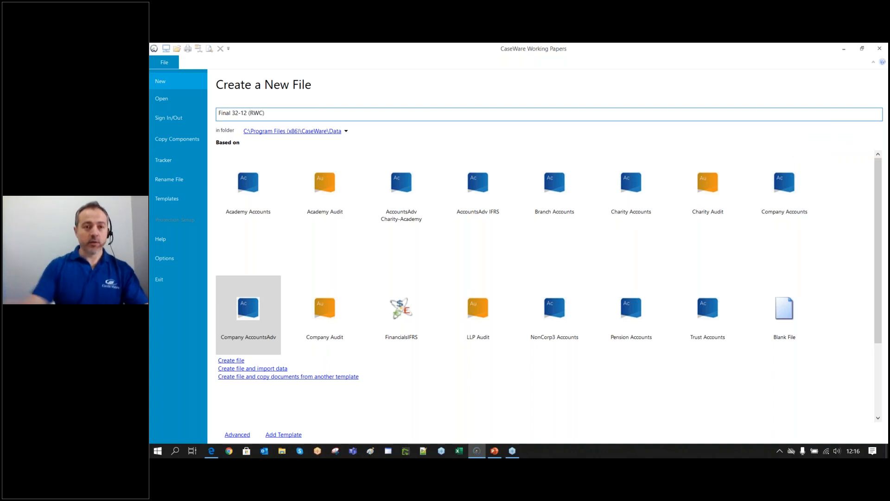
left_click(232, 360)
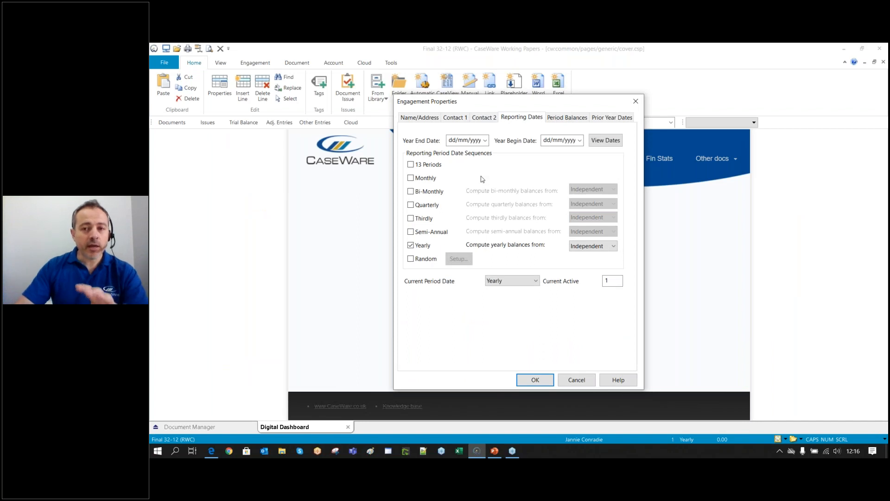
Set the year end date of the Final 32-12 (RWC) file to 31/12/2020 and accept the engagement properties
left_click(429, 119)
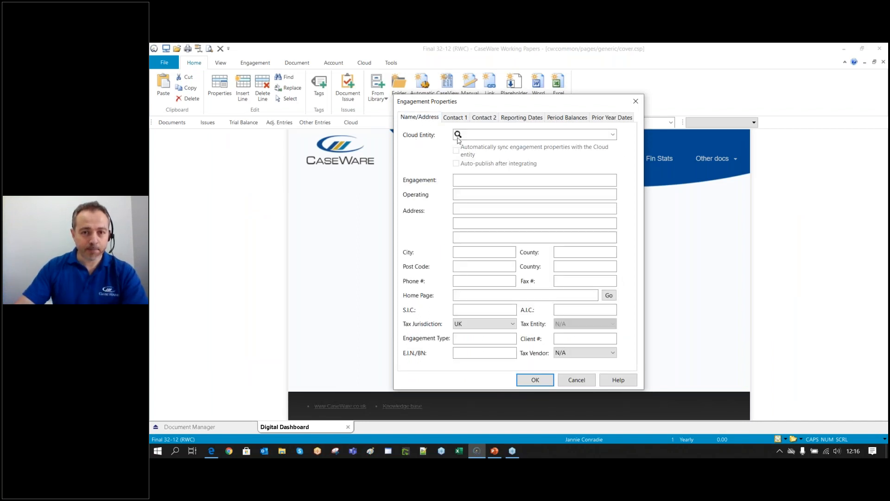
left_click(454, 117)
left_click(503, 119)
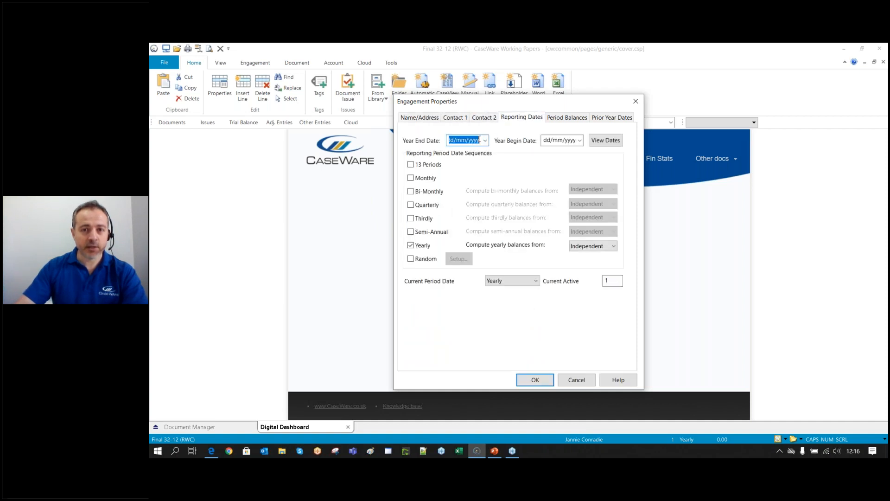
type("31/")
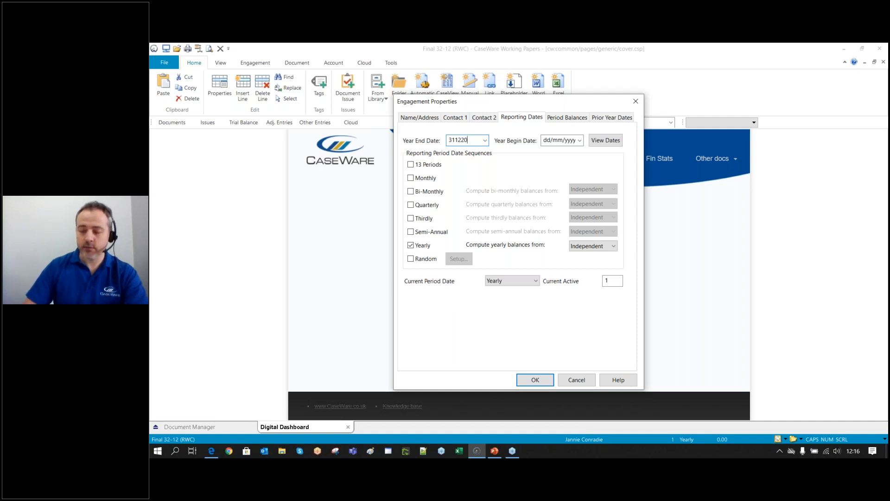
type("12/20")
key("Tab")
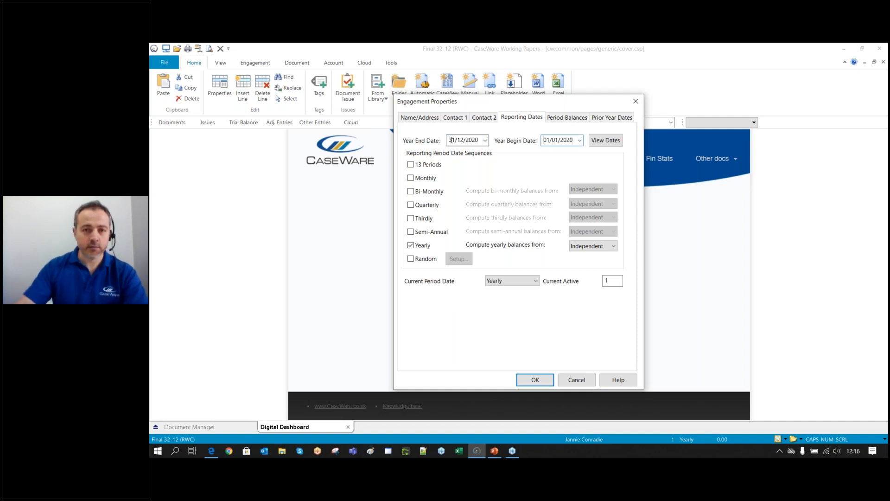
left_click(537, 378)
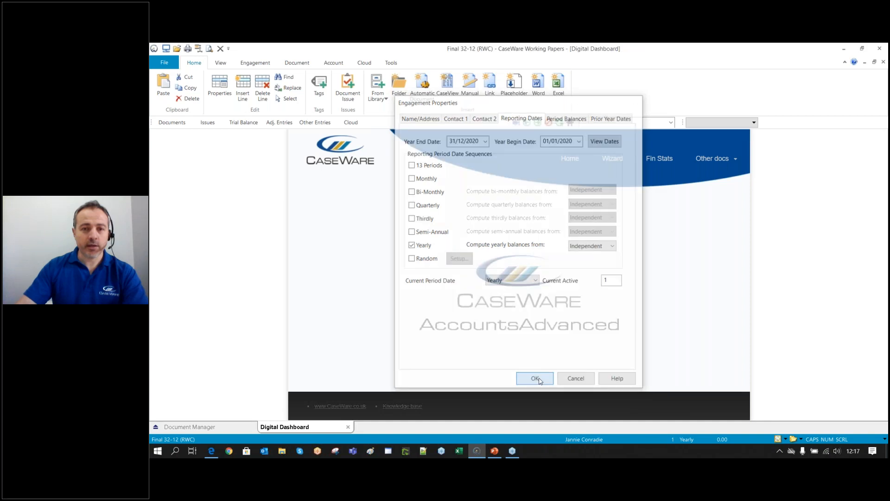
Review the Name/Address and Contact 1 engagement properties of Final 32-12 (RWC) and close them without changes
left_click(255, 62)
left_click(168, 88)
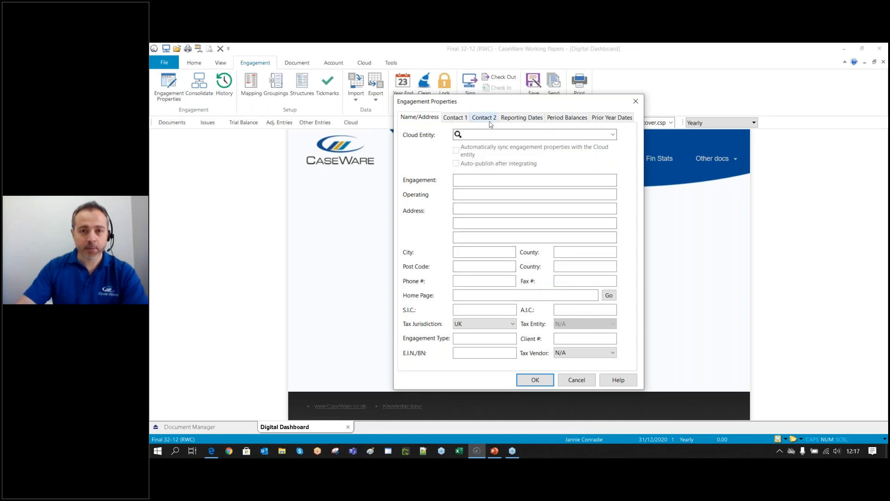
left_click(454, 117)
left_click(420, 116)
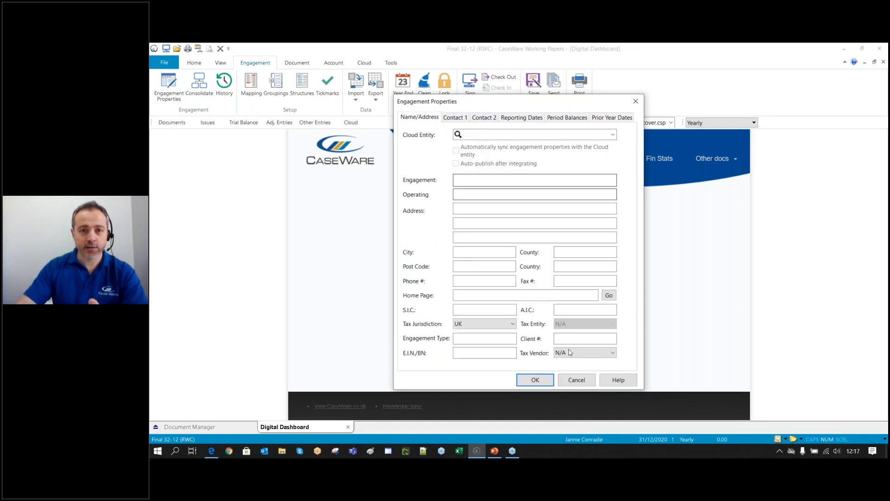
left_click(535, 380)
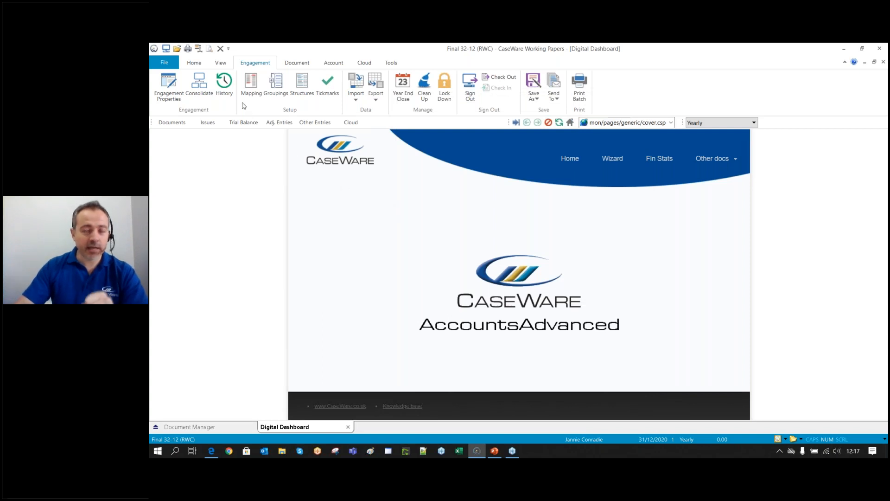
Publish the file to the CaseWare Cloud (uk.cwcloudpartner.com) server under the entity Leader & Co LLP
left_click(364, 63)
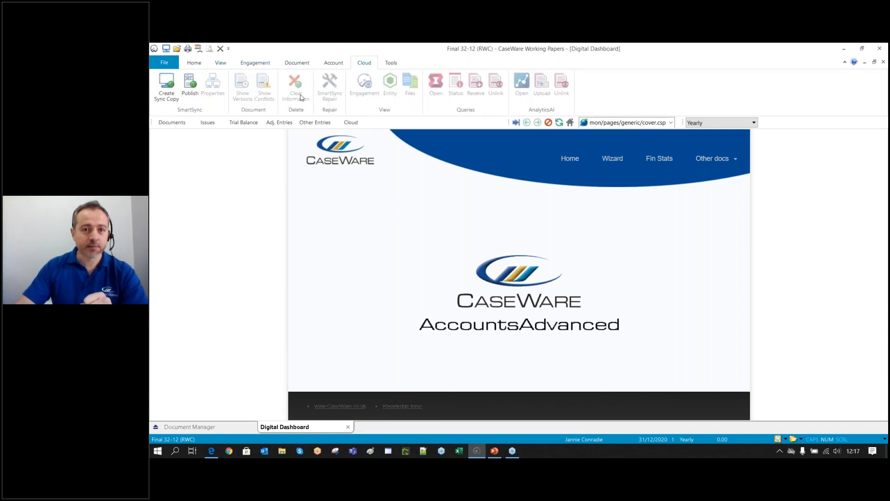
left_click(189, 85)
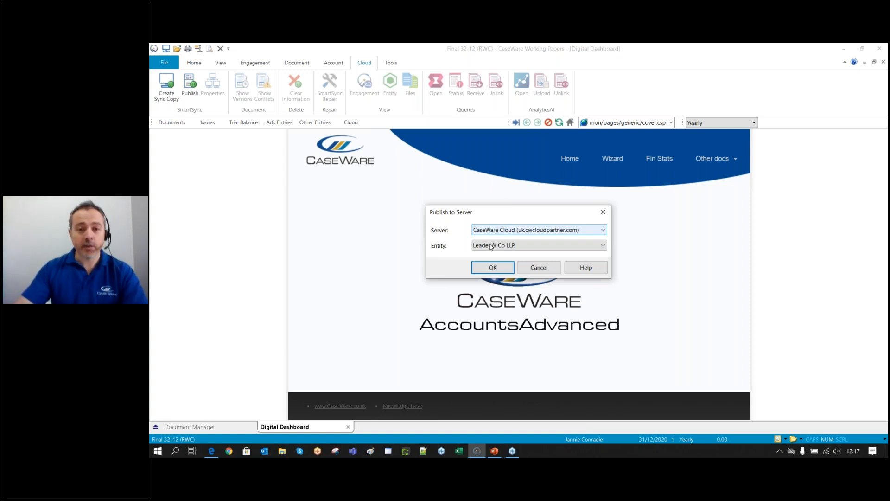
left_click(493, 268)
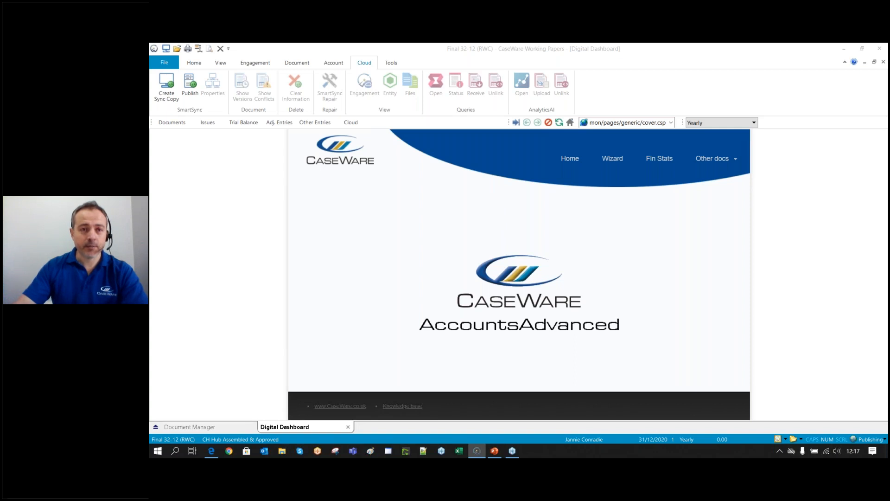
Set up Queries for the engagement by creating a new file with the UK Xtend product
left_click(614, 218)
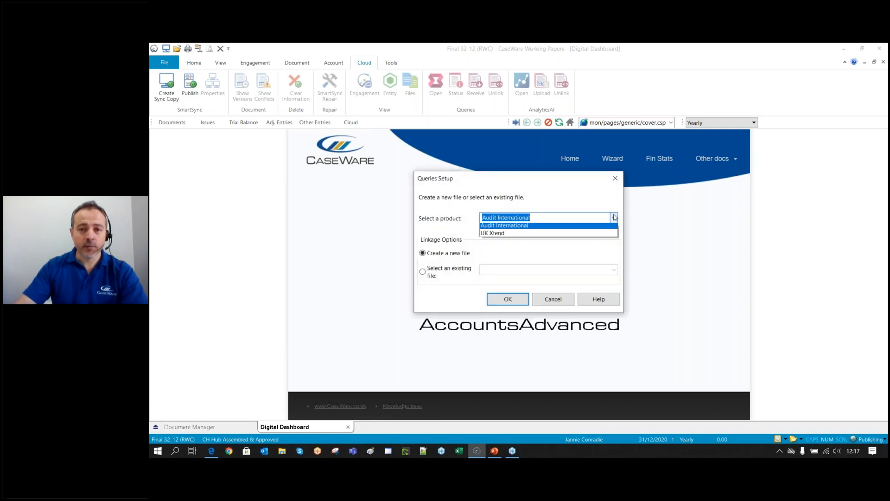
left_click(520, 237)
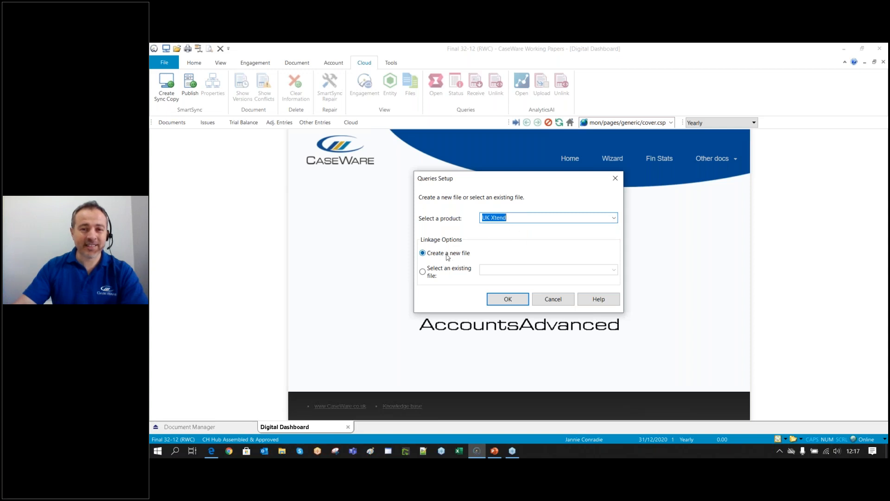
left_click(500, 305)
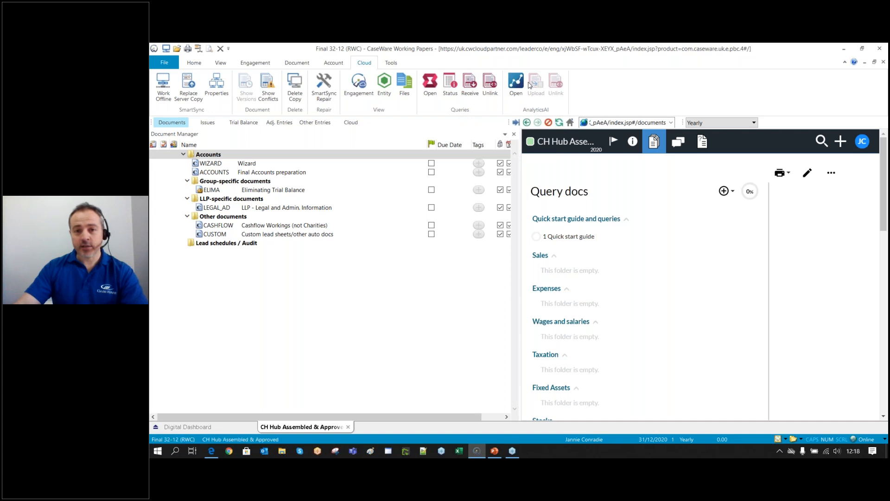
Review the published file's Name/Address, Contact 1 and Contact 2 engagement properties and close them without changes
left_click(256, 62)
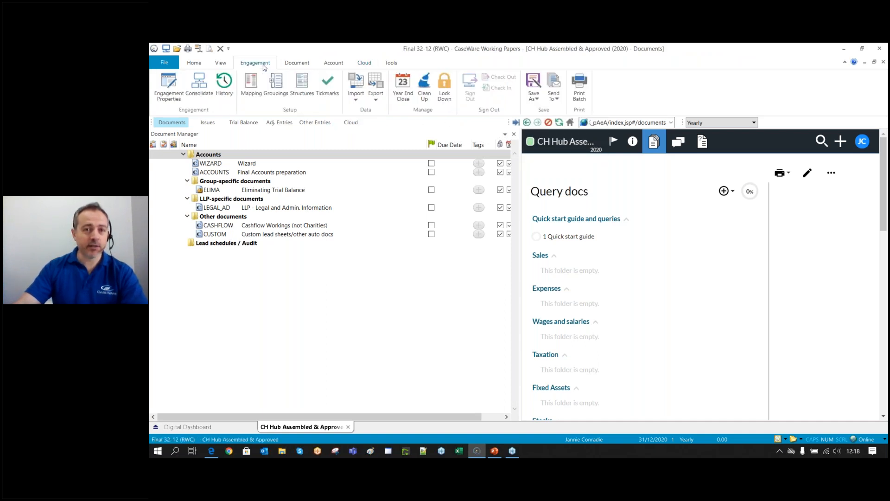
left_click(169, 86)
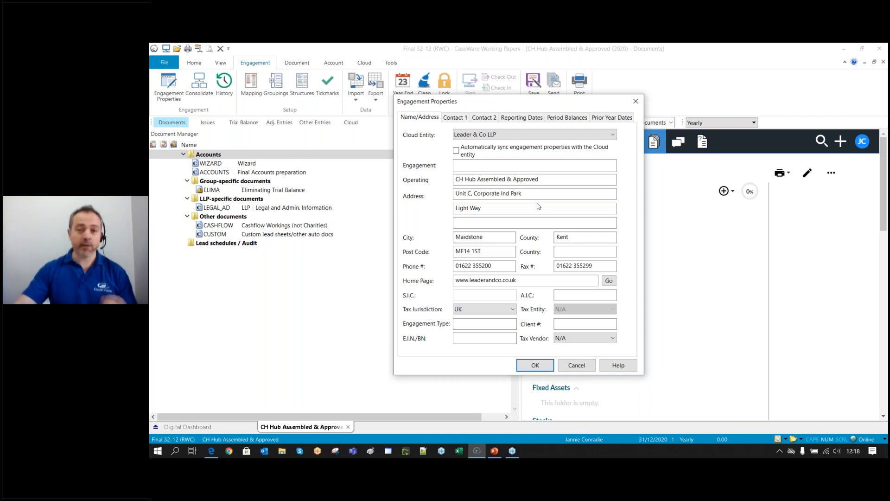
left_click(454, 120)
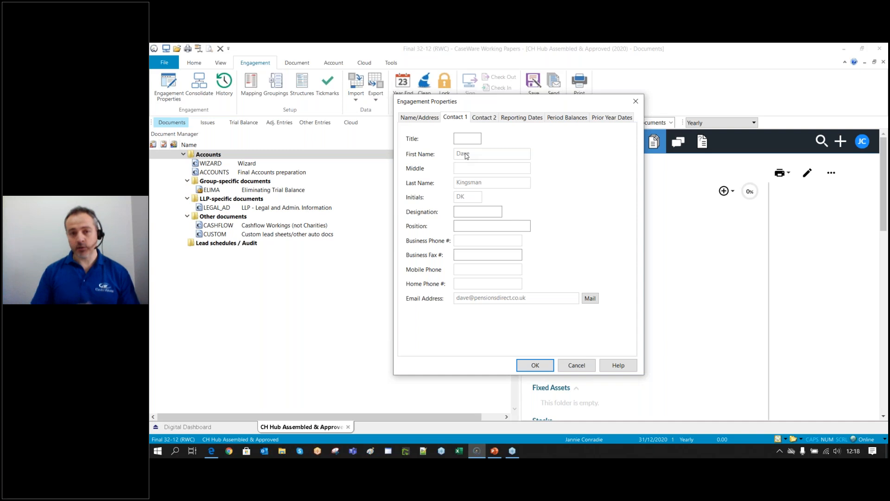
left_click(491, 119)
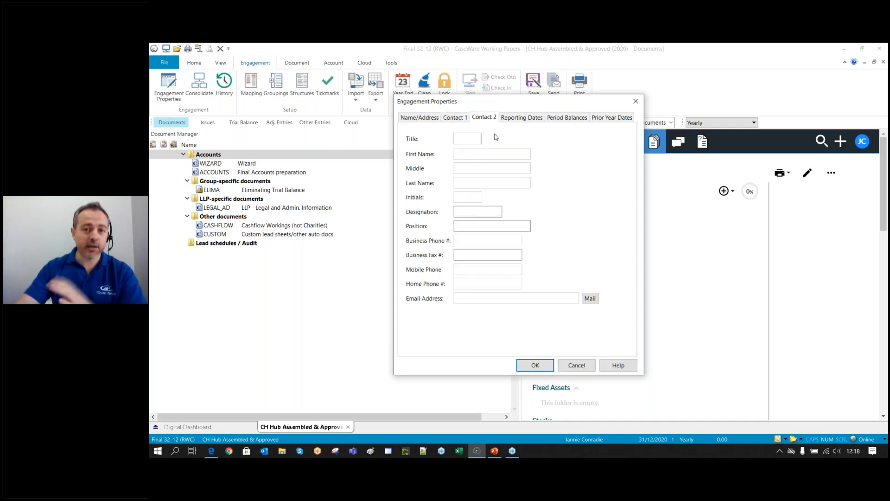
left_click(426, 118)
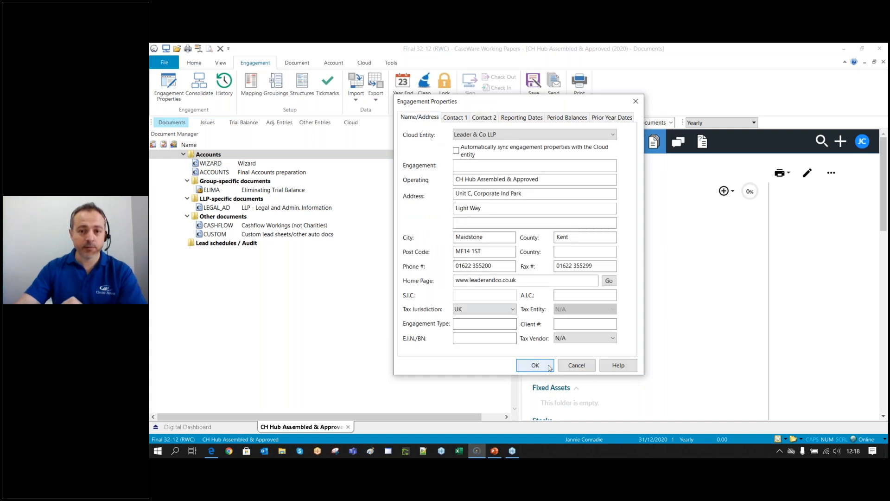
left_click(548, 367)
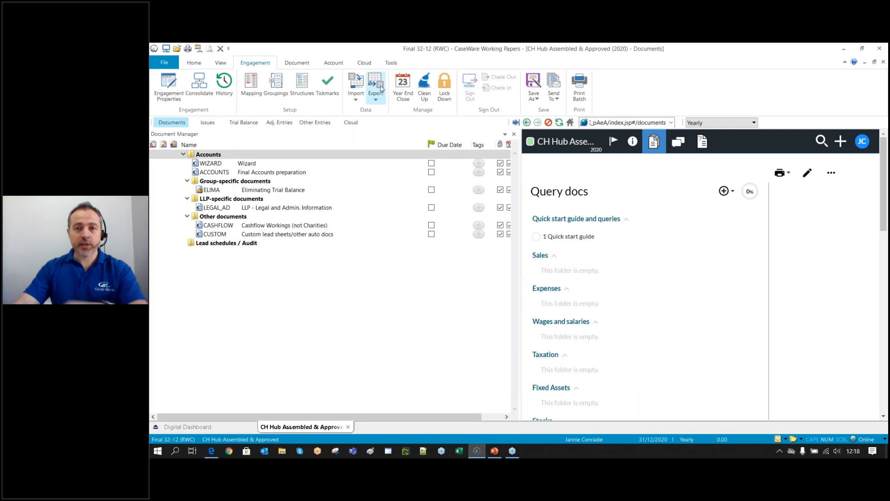
Create a new AnalyticsAI file with the UK AnalyticsAI product and save its engagement details
left_click(391, 63)
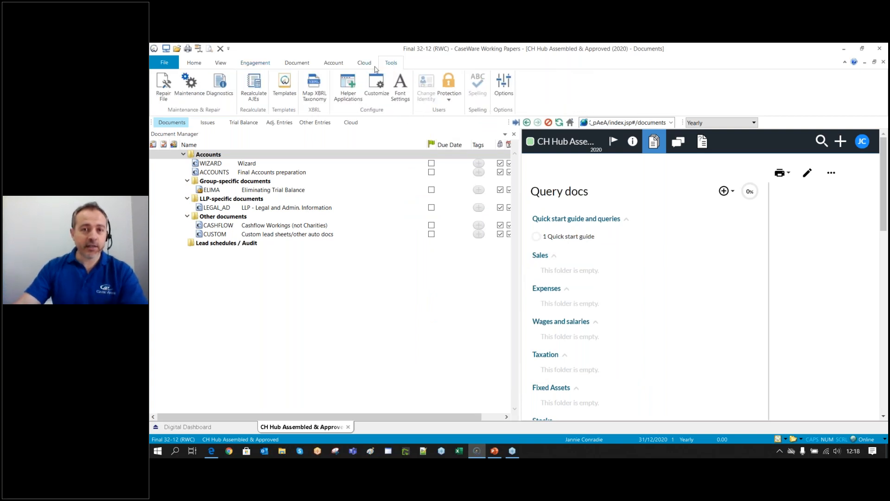
left_click(374, 68)
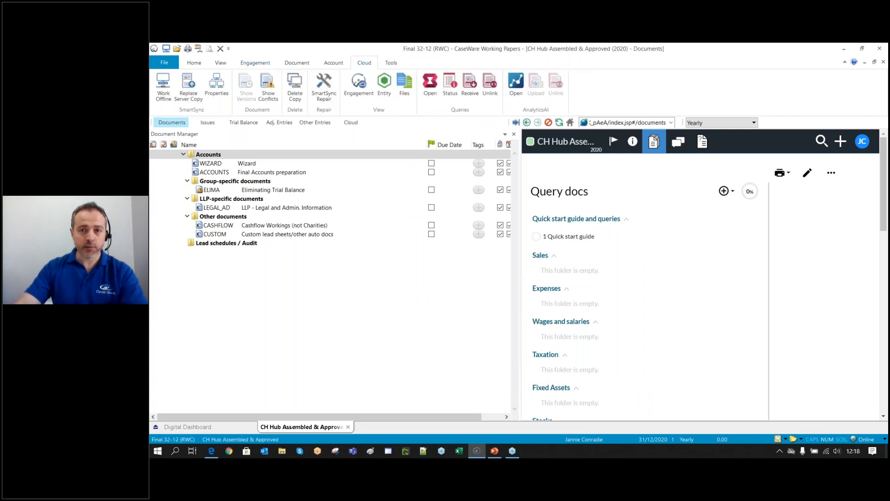
left_click(516, 84)
left_click(613, 217)
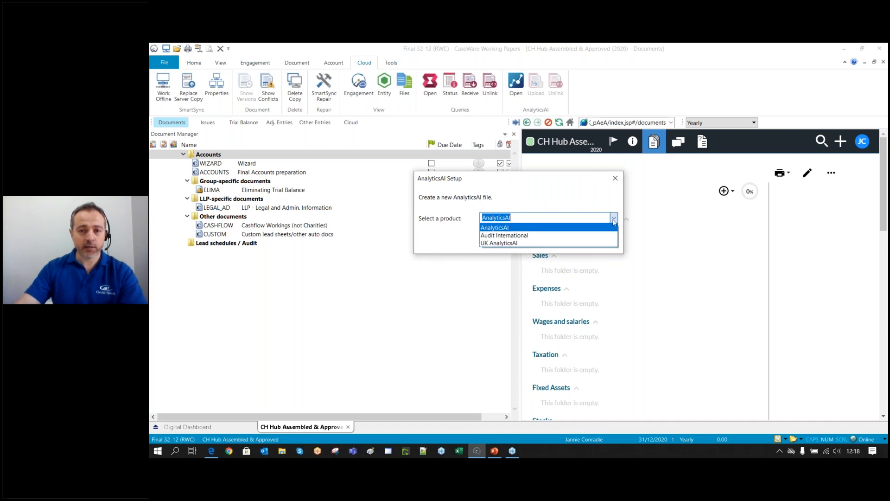
left_click(512, 243)
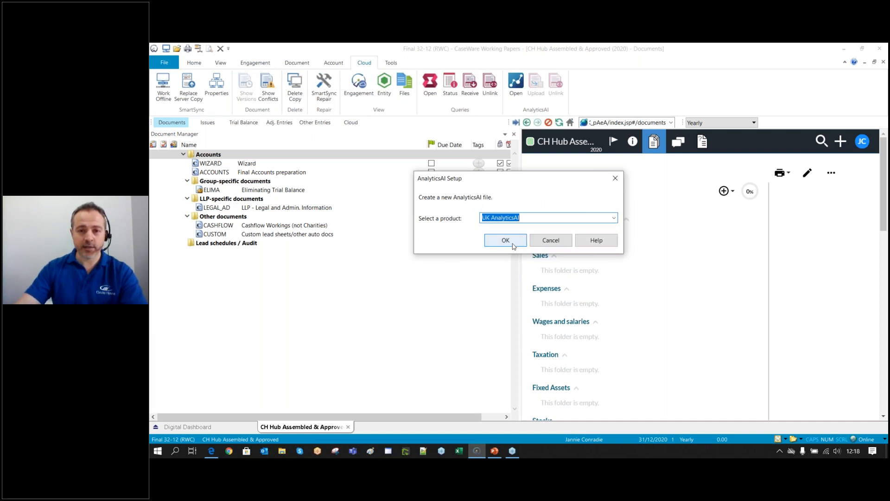
left_click(512, 244)
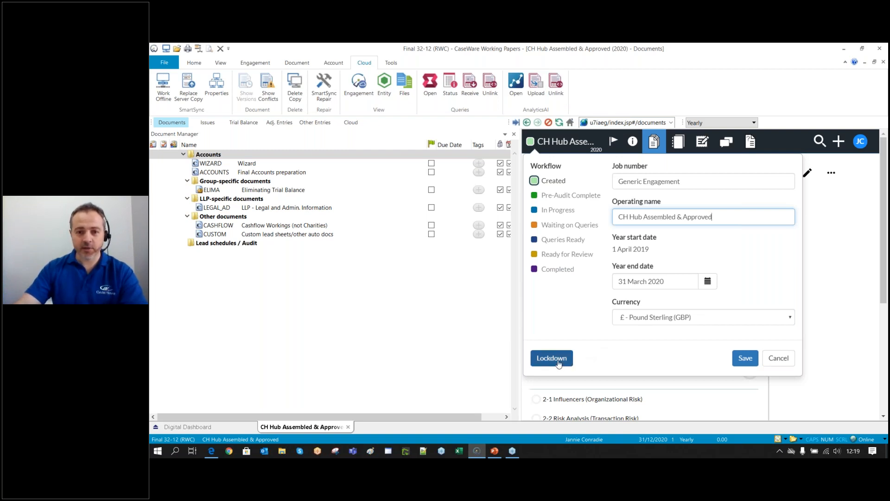
left_click(742, 361)
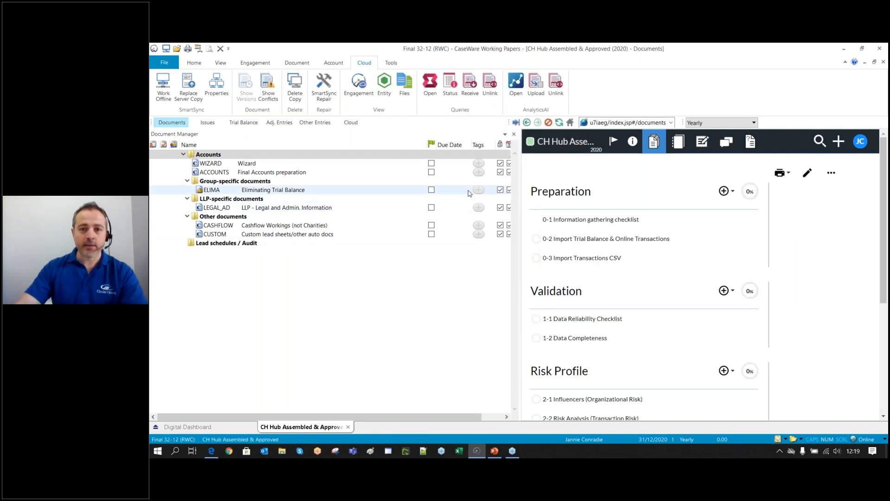
Close the Final 32-12 (RWC) file, open UK FRS102 Full in its place, and switch to PowerPoint
left_click(880, 48)
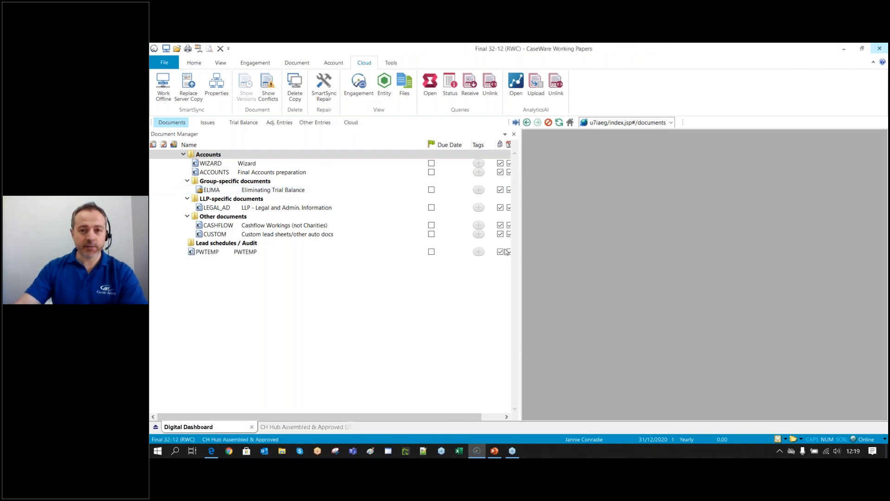
left_click(494, 451)
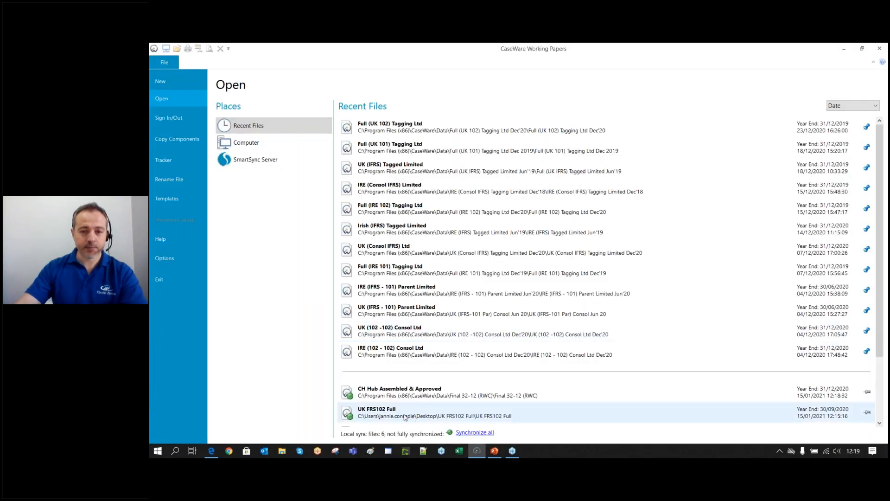
left_click(405, 417)
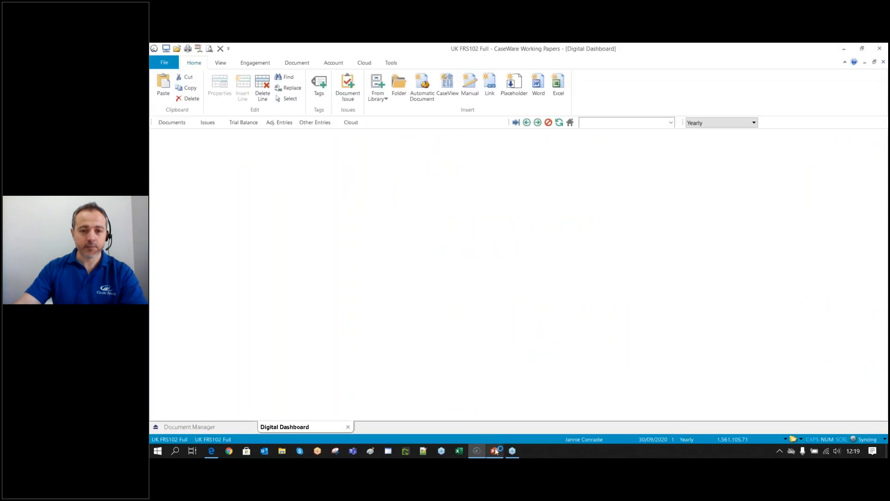
left_click(494, 451)
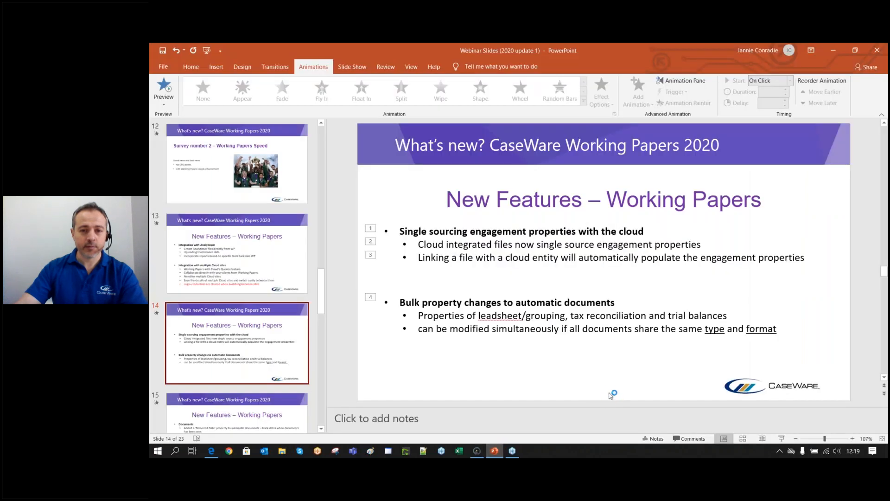
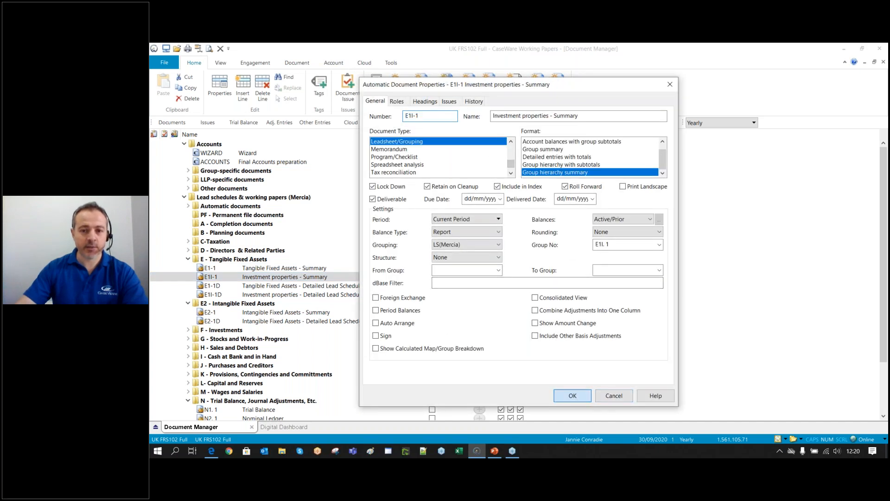
Check the automatic document properties of E1I-1, E1-1D and E1I-1D under Tangible Fixed Assets, accepting each unchanged
left_click(579, 401)
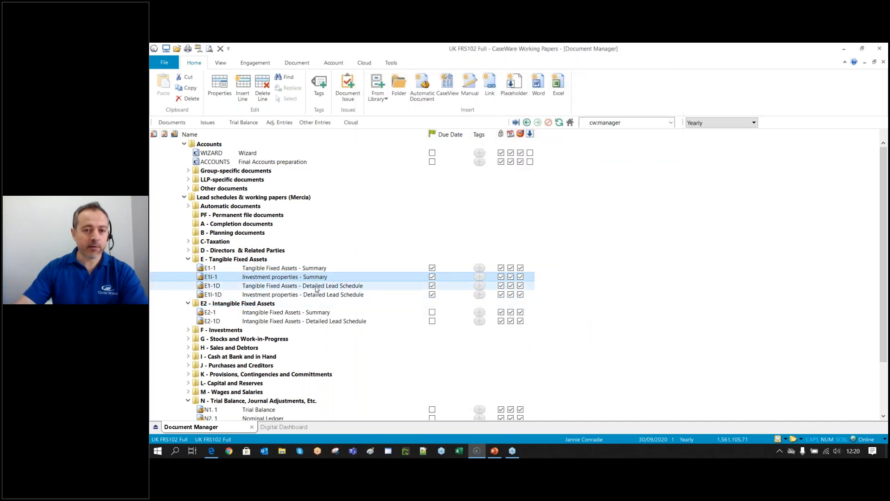
right_click(317, 286)
left_click(345, 70)
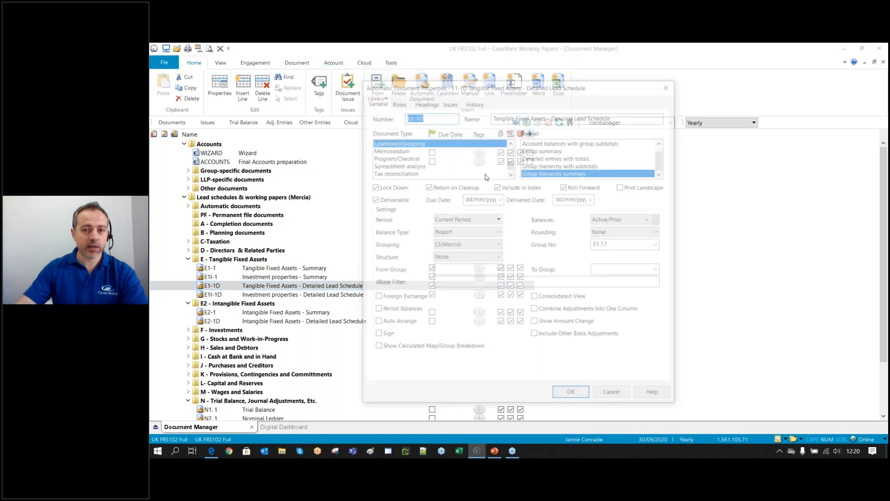
left_click(572, 395)
right_click(349, 294)
left_click(376, 80)
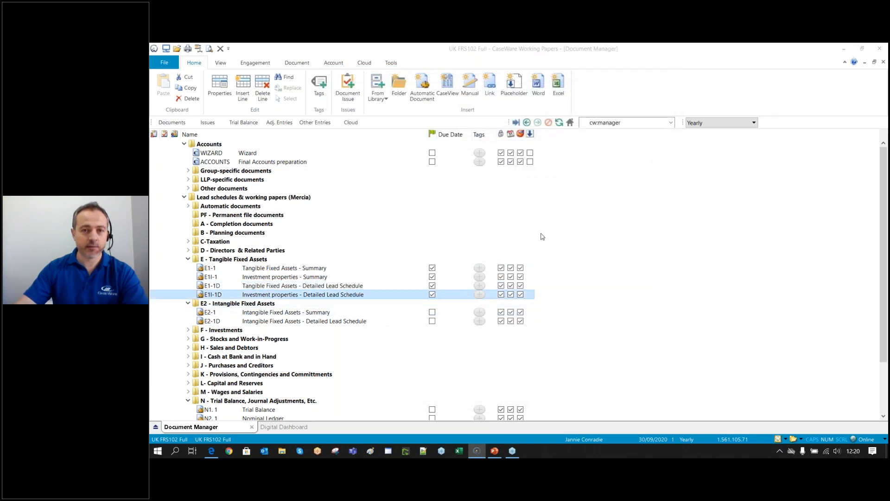
left_click(572, 395)
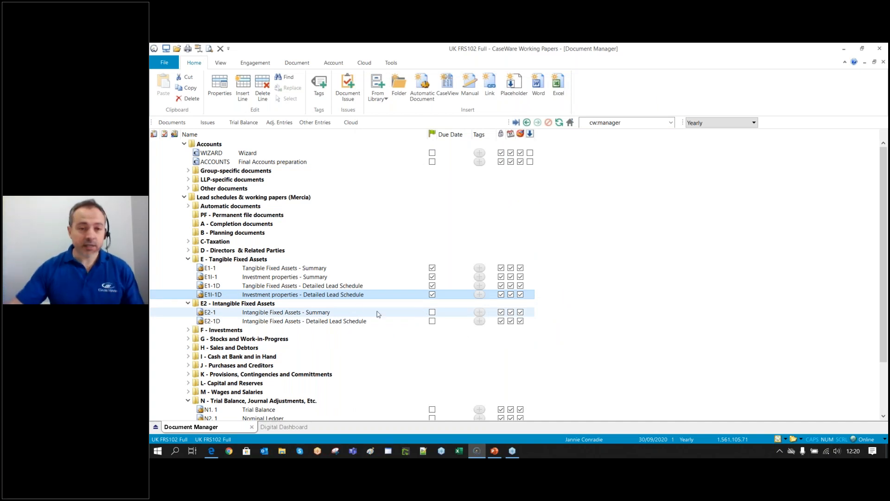
Turn off Lock Down and Retain on Cleanup for all four Tangible Fixed Assets documents, E1-1 to E1I-1D, in one bulk property change
left_click(328, 268)
left_click_drag(328, 271, 335, 296)
right_click(357, 296)
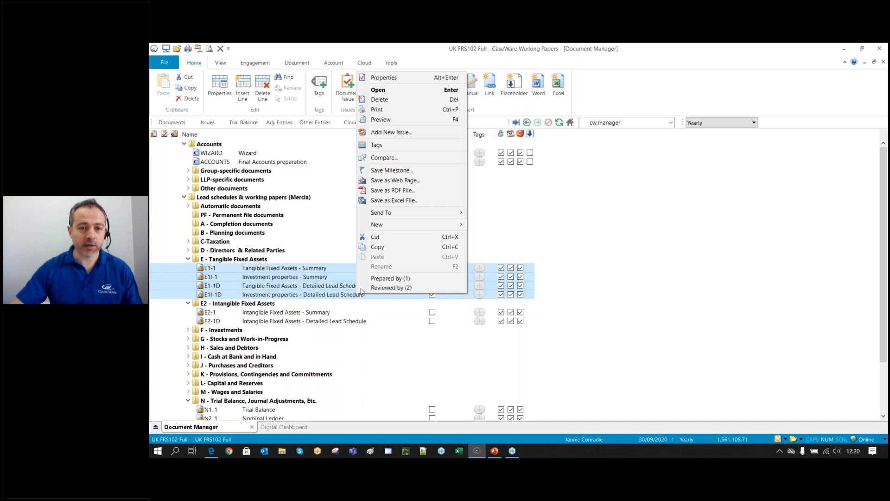
left_click(389, 78)
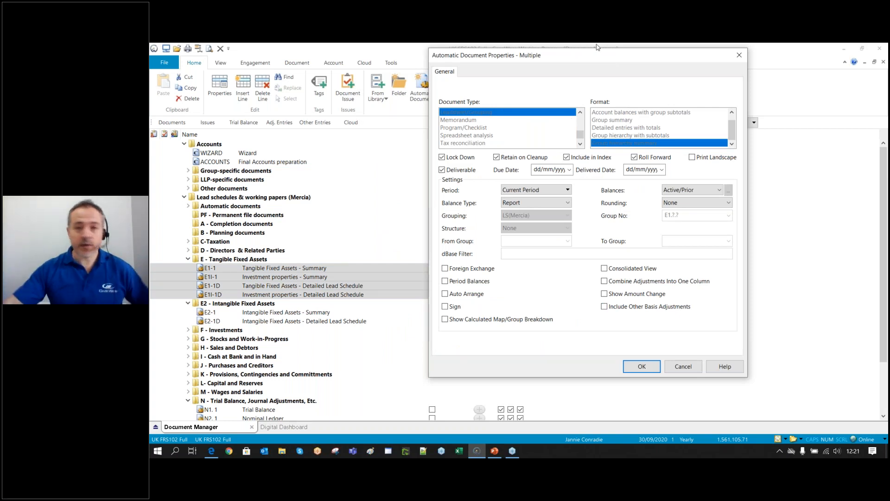
left_click_drag(592, 54, 702, 66)
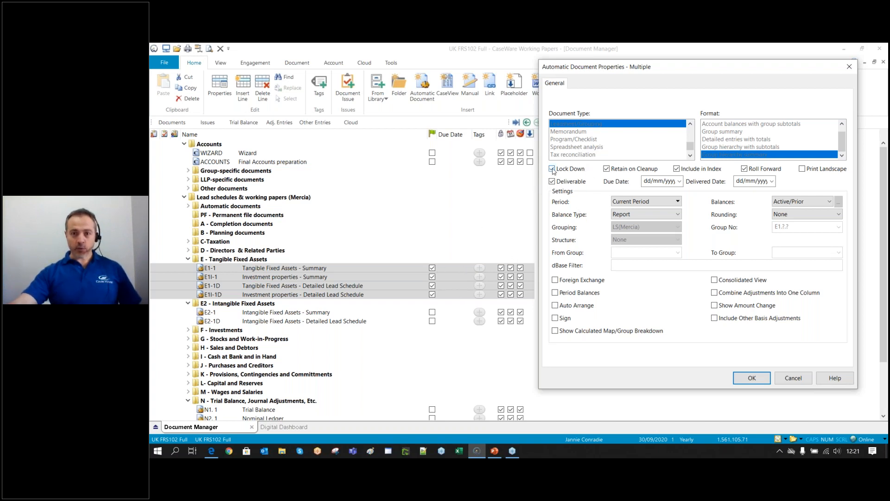
left_click(608, 169)
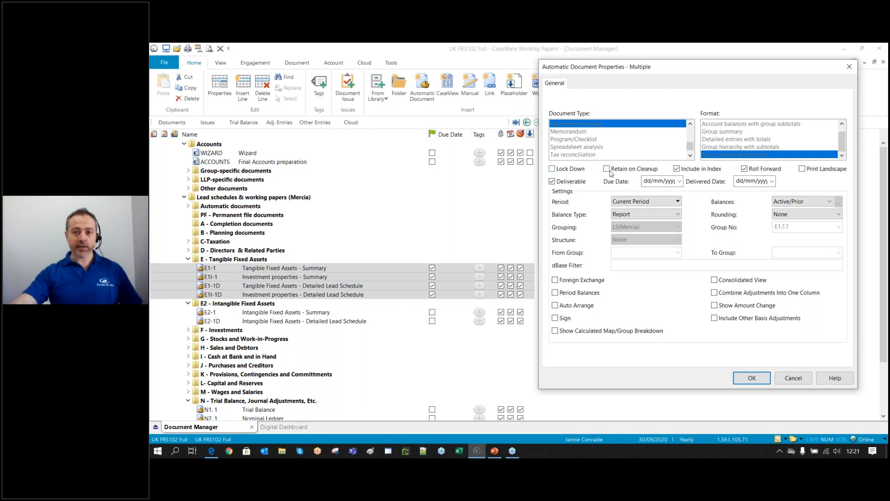
left_click(751, 378)
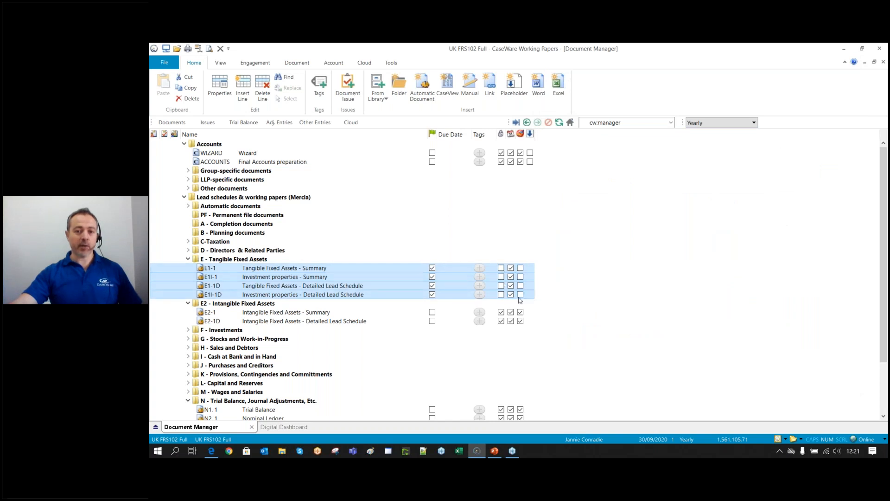
left_click(364, 271)
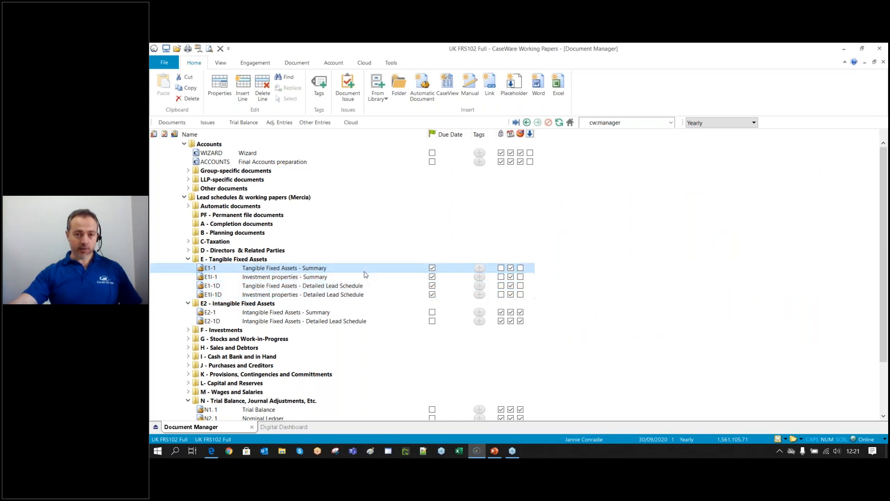
left_click(364, 276)
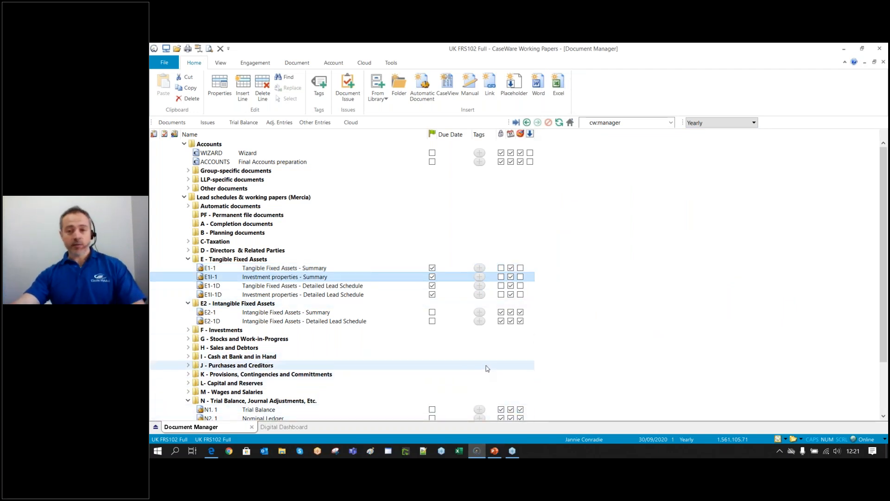
Switch to PowerPoint, present from slide 14 up to the new Placeholder ribbon option point under Documents, and end the slide show
left_click(495, 451)
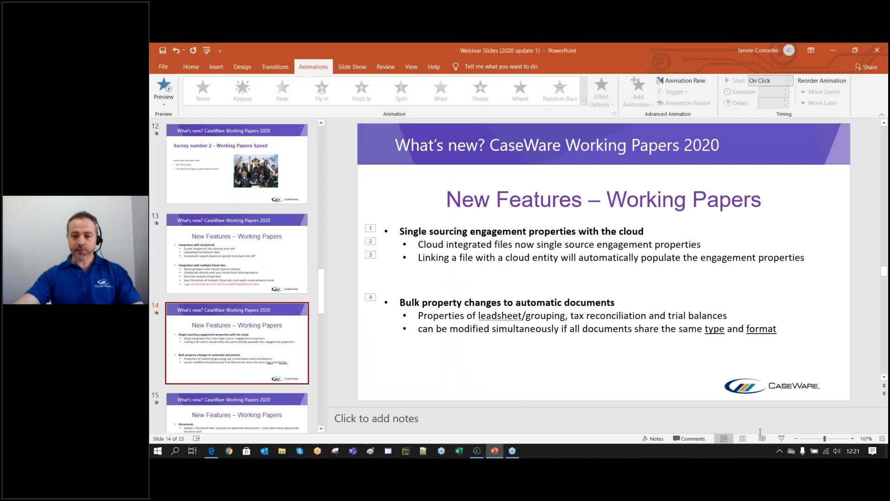
left_click(781, 438)
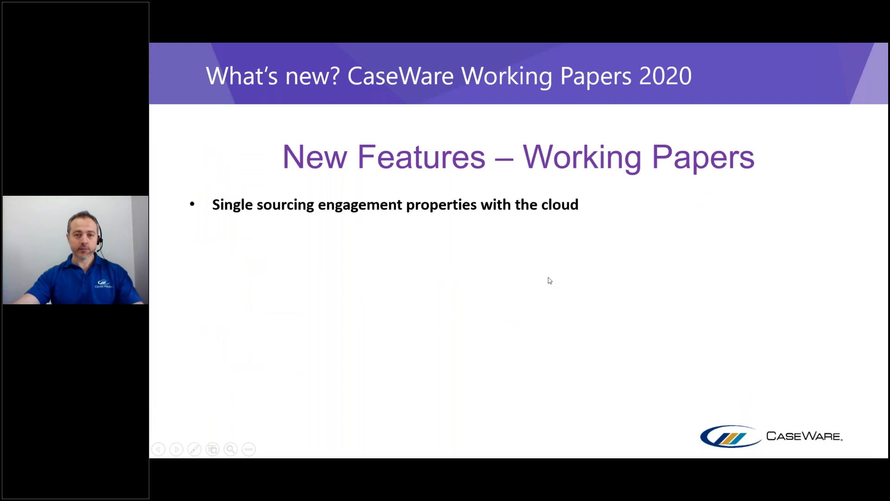
left_click(549, 280)
left_click(548, 281)
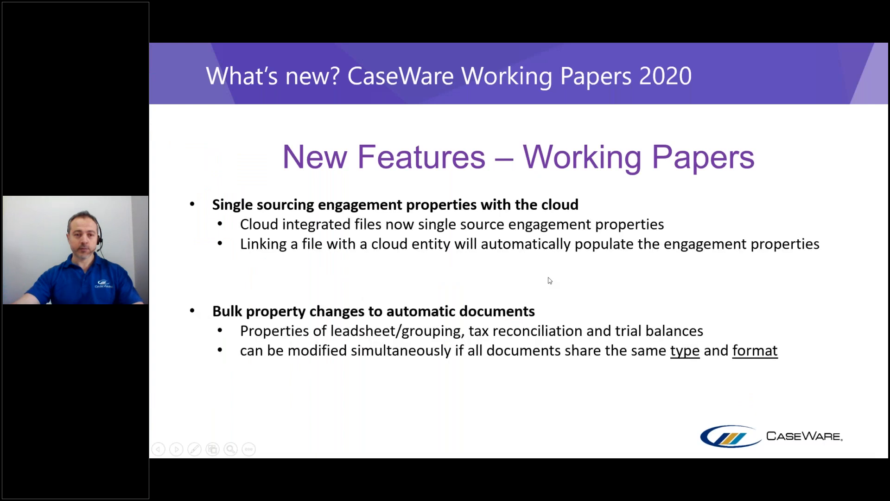
left_click(549, 280)
left_click(549, 280)
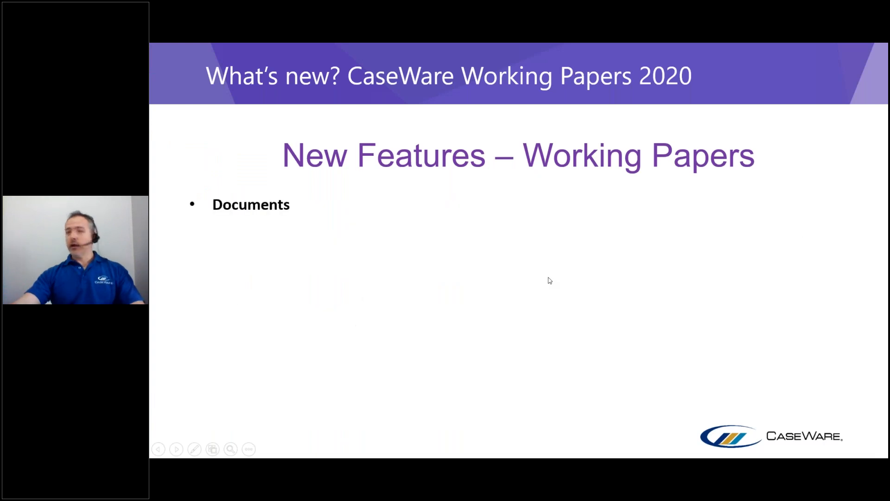
left_click(548, 280)
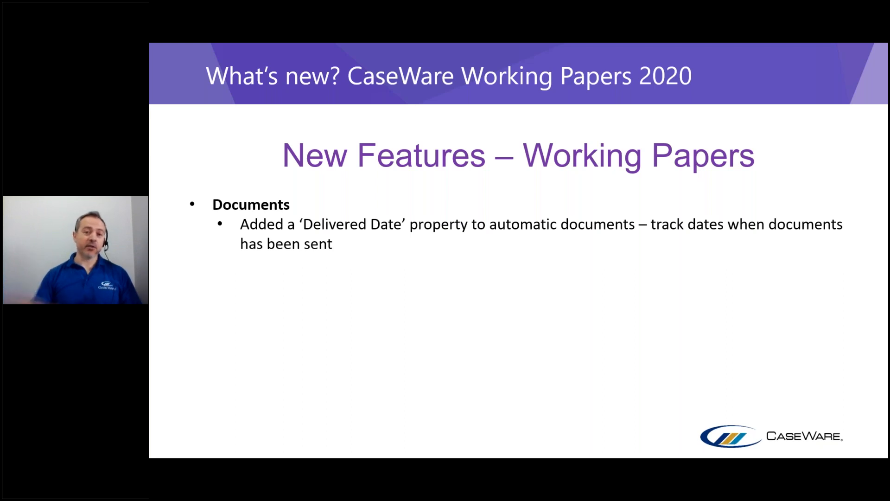
key("Right")
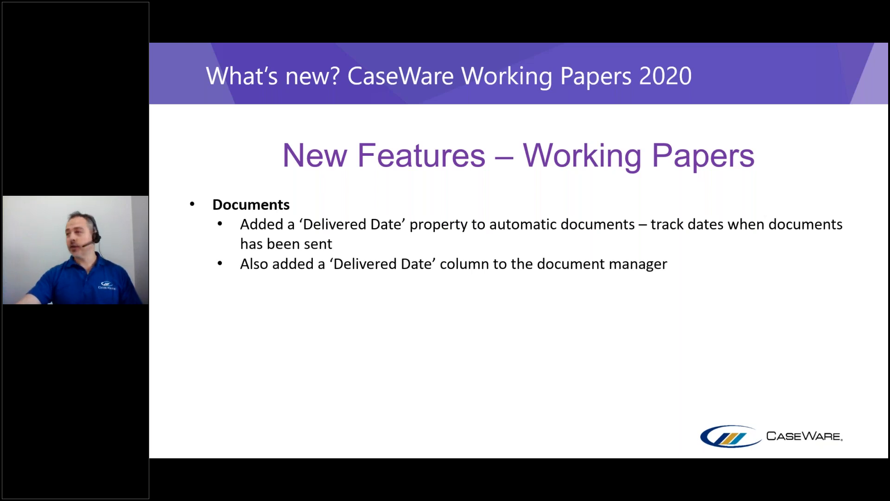
left_click(486, 266)
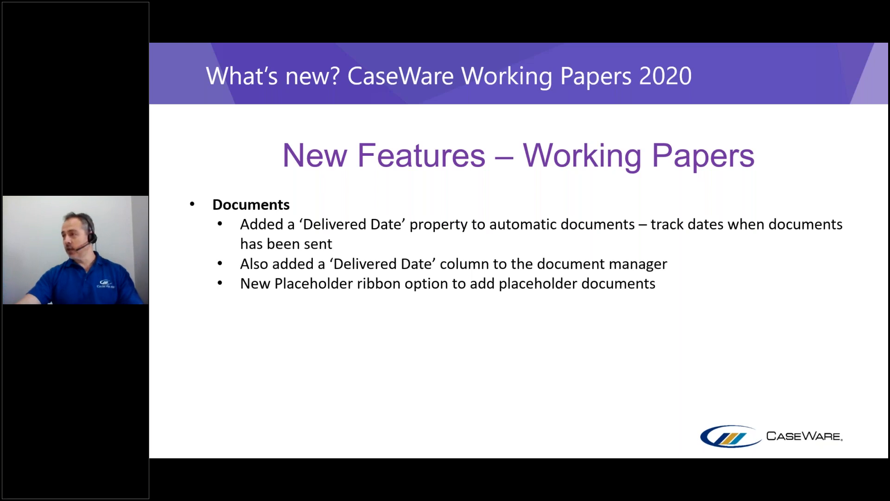
key("Escape")
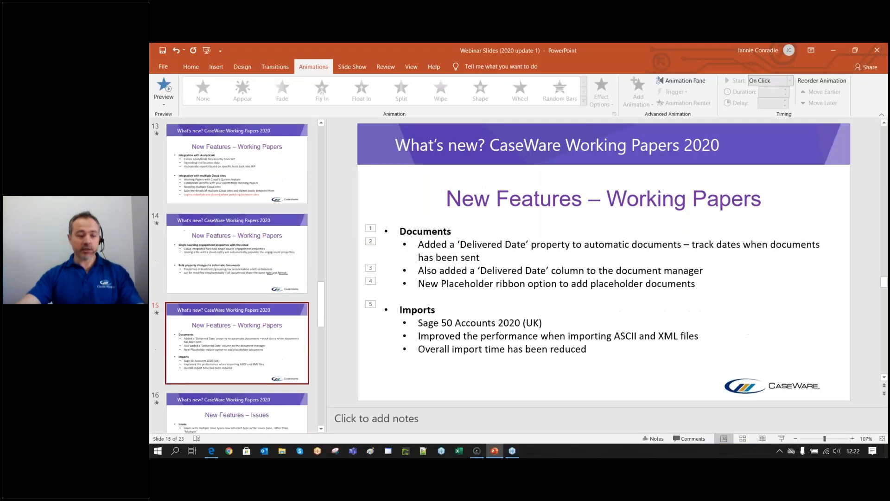
Switch to CaseWare Working Papers and set E1-1 Tangible Fixed Assets - Summary's due date to 11/01/2021 and delivered date to 15/01/2021
left_click(477, 451)
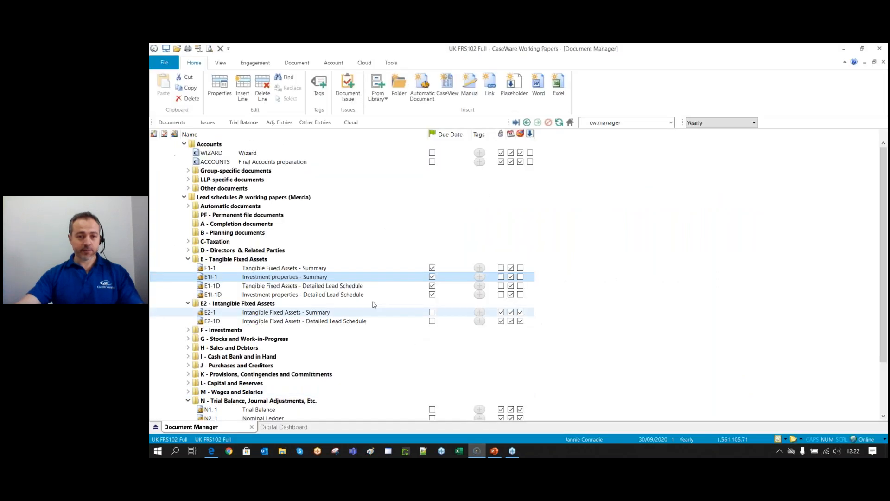
right_click(320, 271)
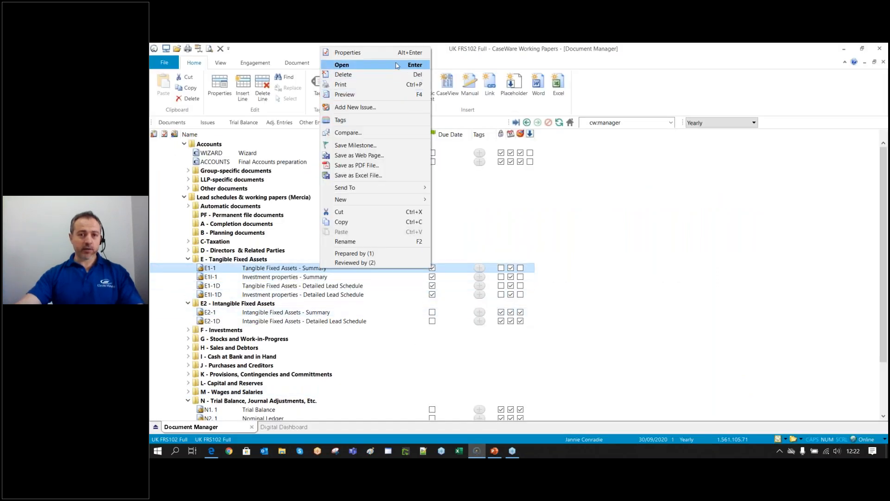
left_click(341, 51)
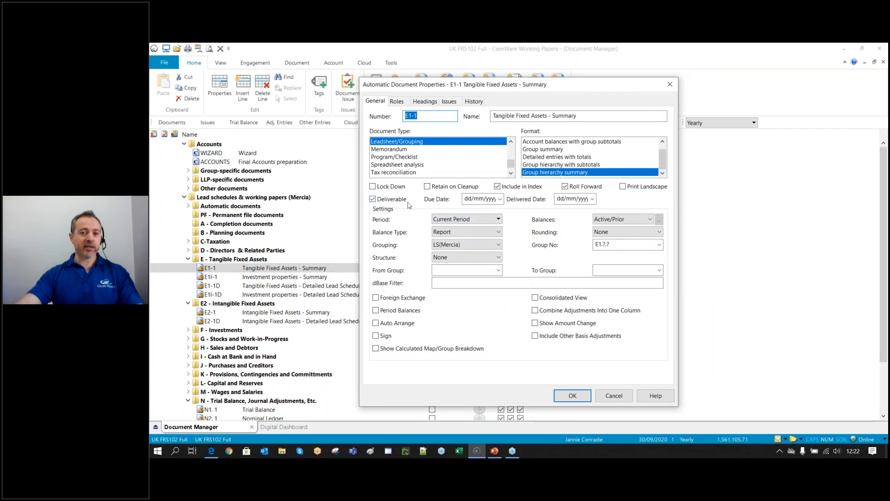
left_click(500, 199)
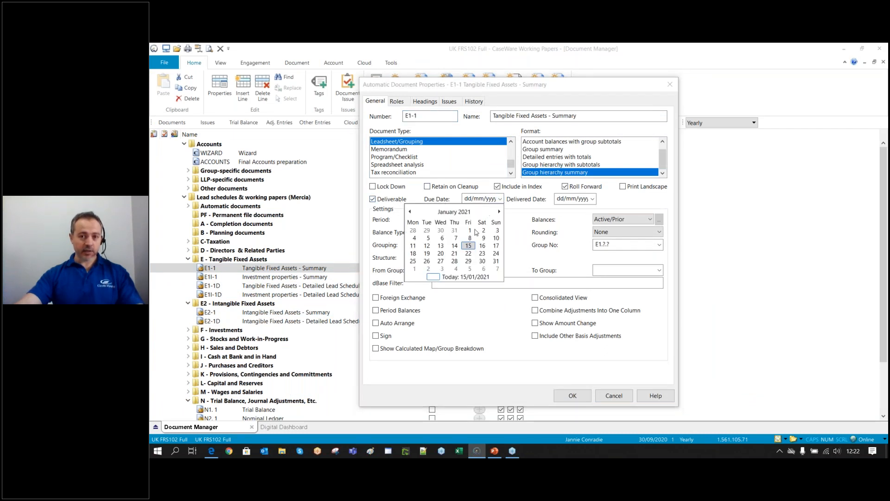
left_click(413, 245)
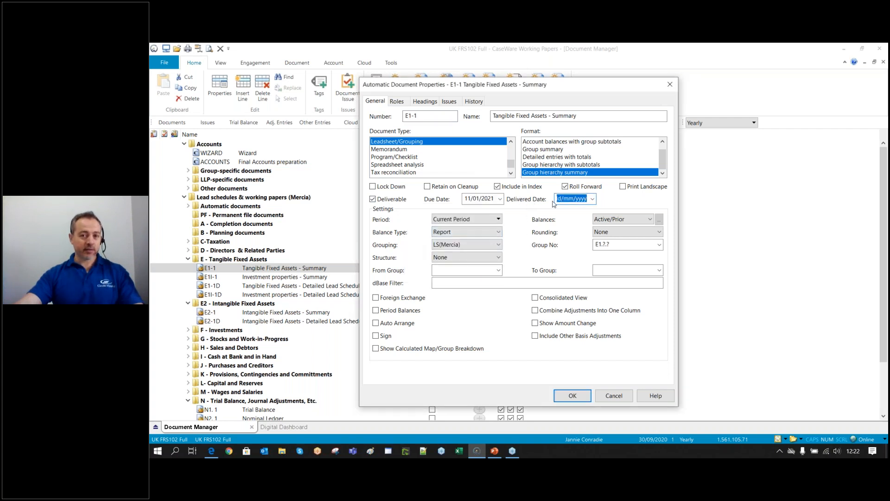
left_click(592, 199)
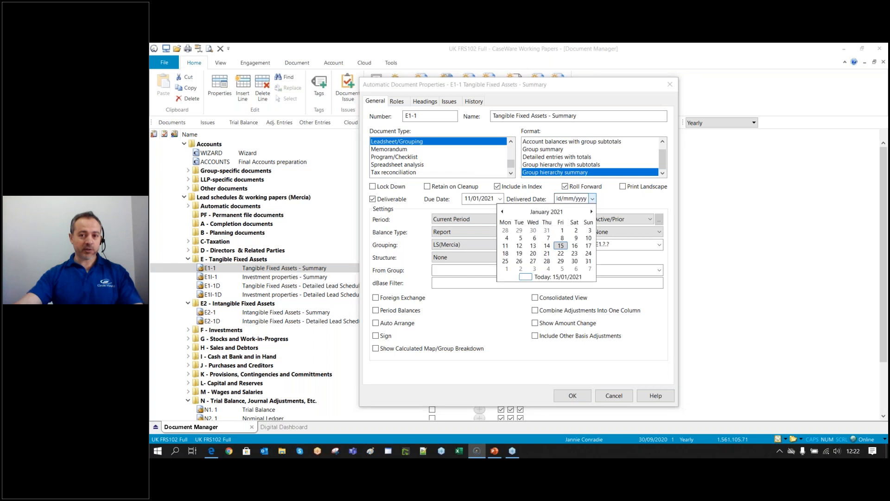
left_click(564, 246)
left_click(572, 395)
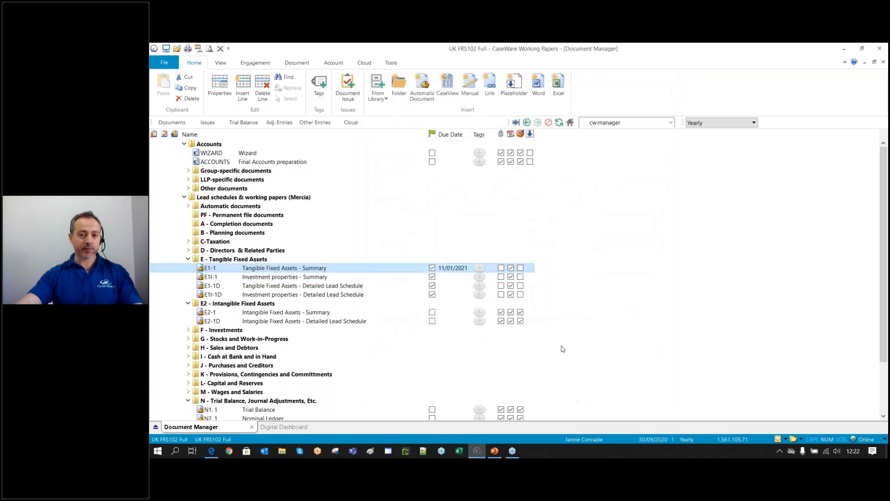
Set the delivered date of E1I-1, E1-1D and E1I-1D to 15/01/2021 in one bulk property change
left_click(348, 277)
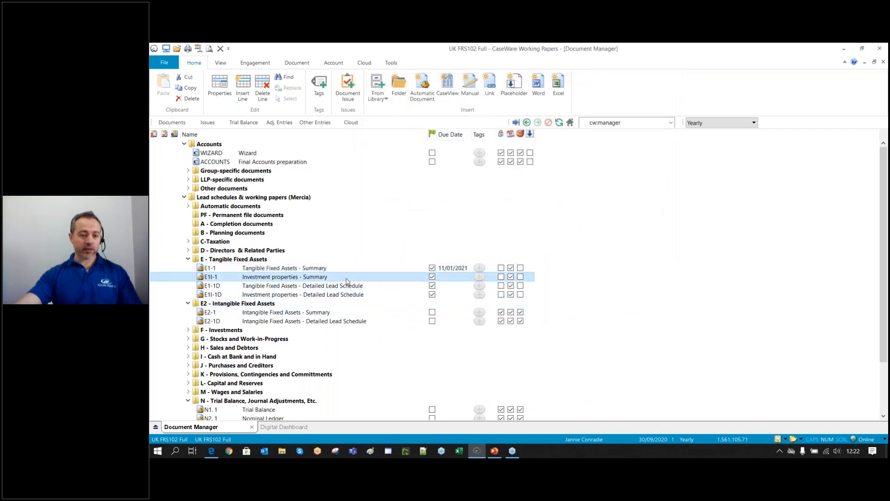
left_click(347, 285, "shift")
left_click(348, 294, "shift")
right_click(348, 296)
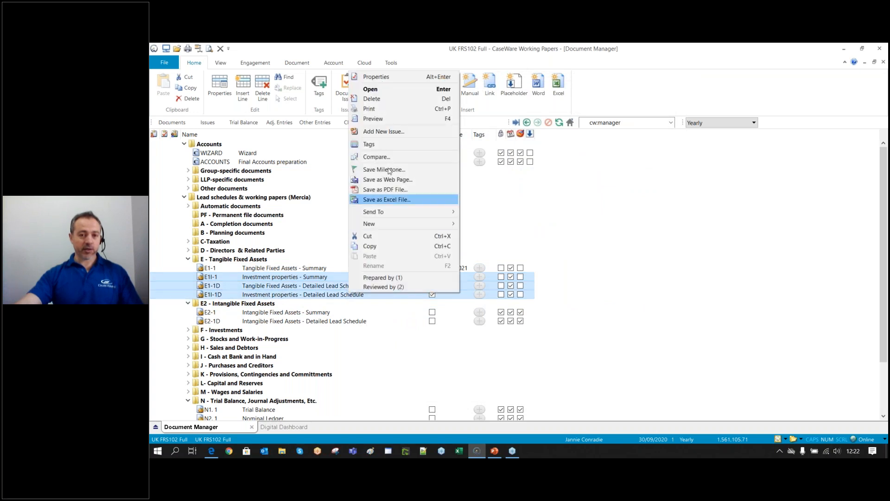
left_click(376, 77)
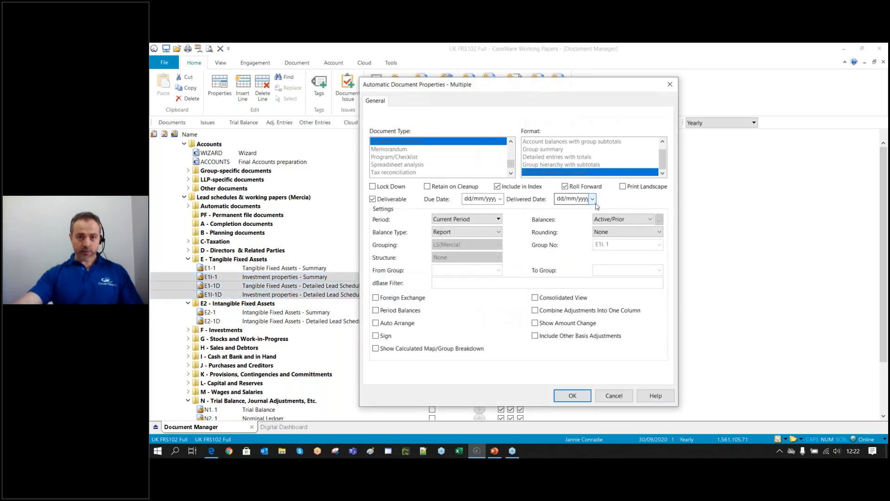
left_click(593, 199)
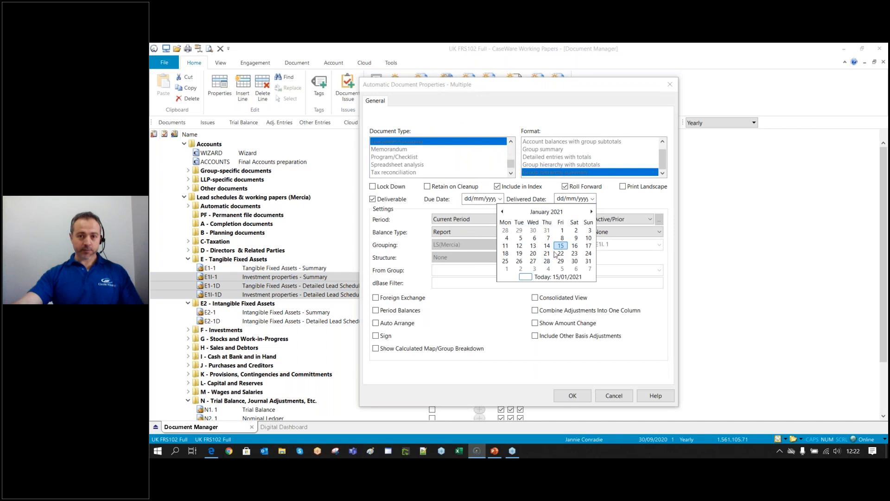
left_click(561, 246)
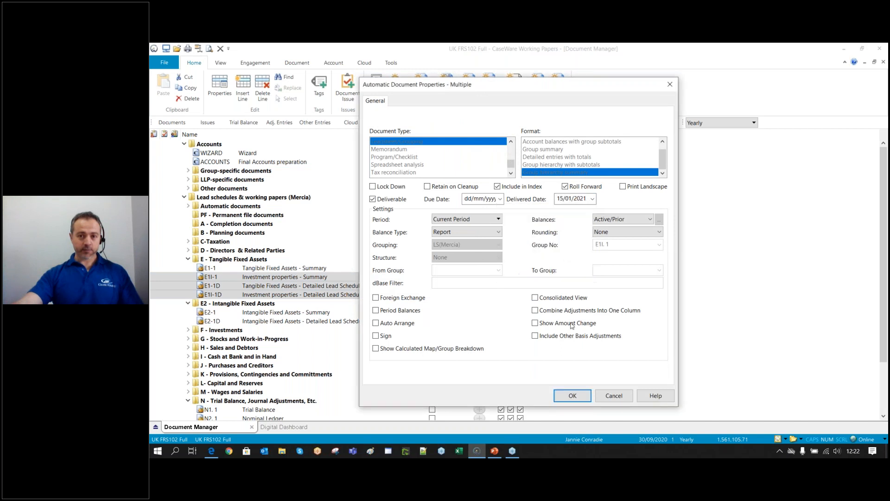
left_click(572, 395)
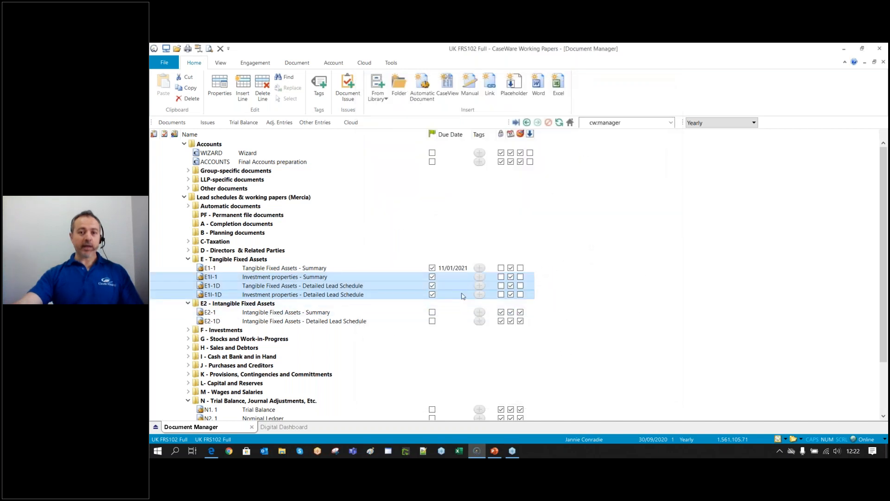
Show the Delivered Date column in the document list and place it directly after Due Date
right_click(452, 138)
mouse_move(486, 150)
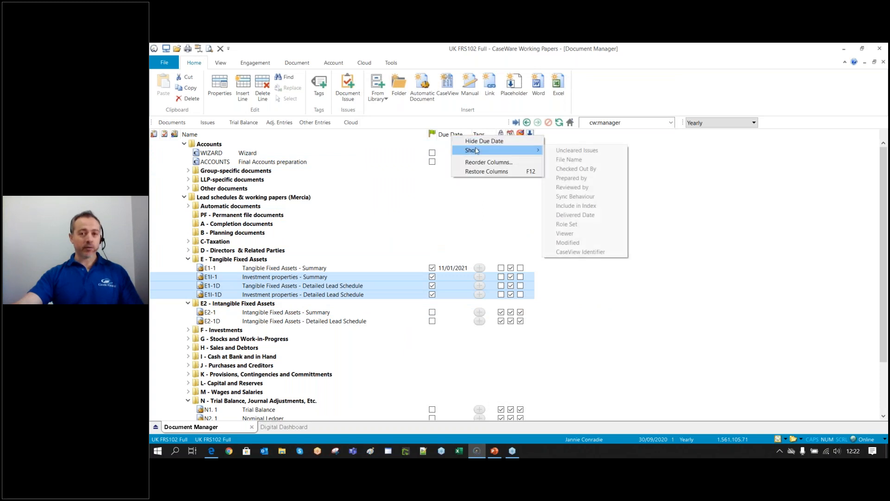
left_click(587, 216)
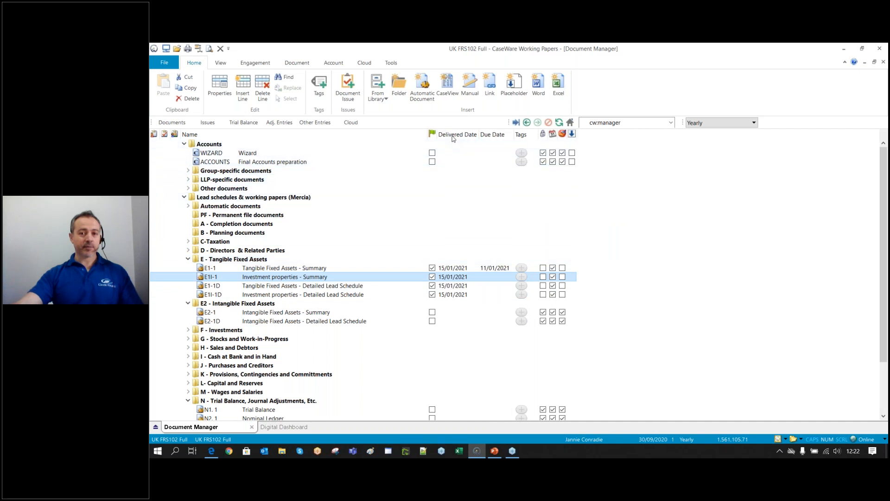
right_click(453, 138)
left_click(485, 162)
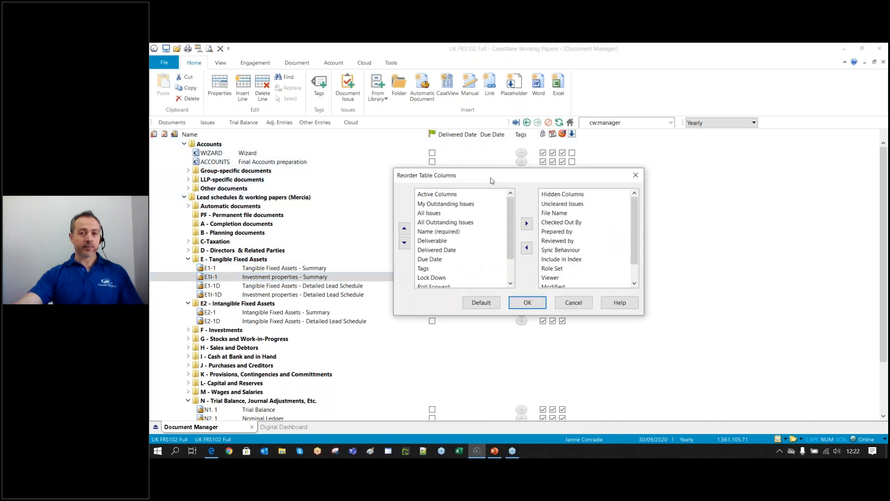
left_click(443, 251)
left_click(405, 242)
left_click(527, 302)
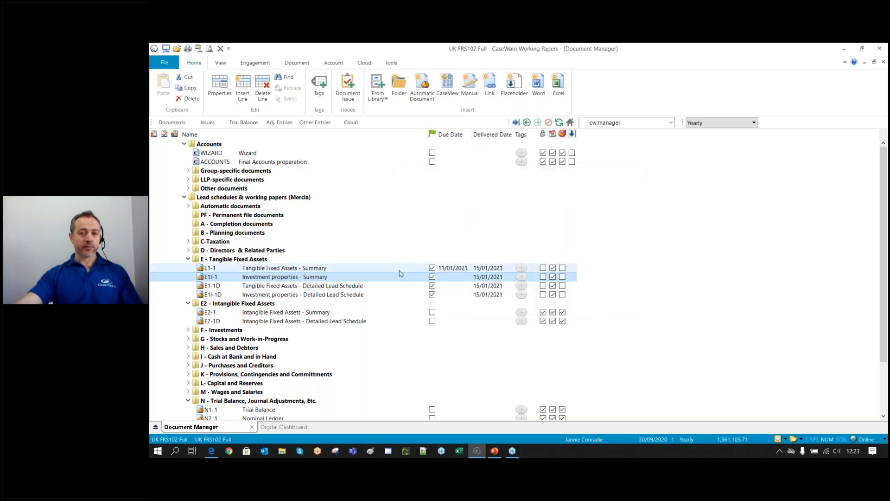
Add a placeholder document numbered E1-2 and named Connector after E1-1 under Tangible Fixed Assets
left_click(324, 269)
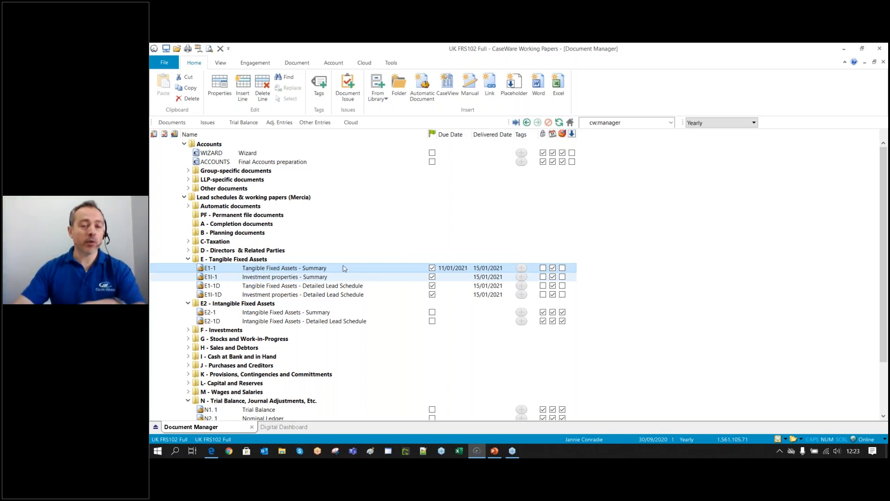
left_click(514, 83)
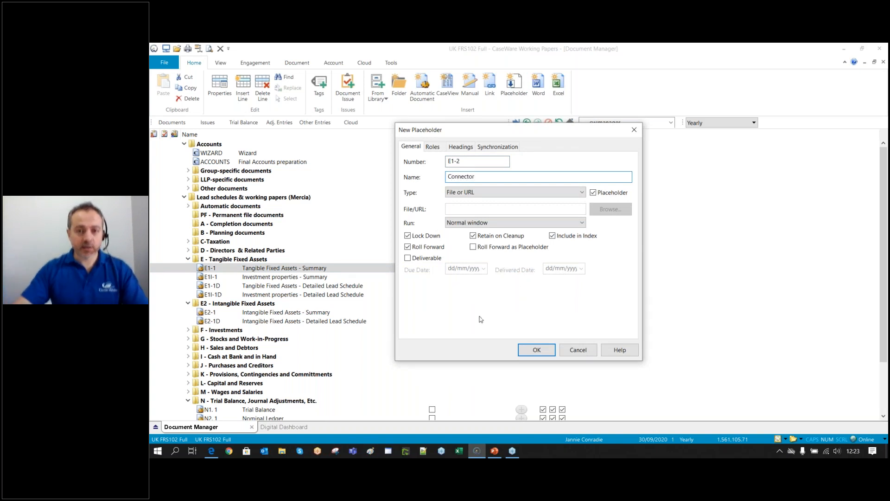
left_click(536, 349)
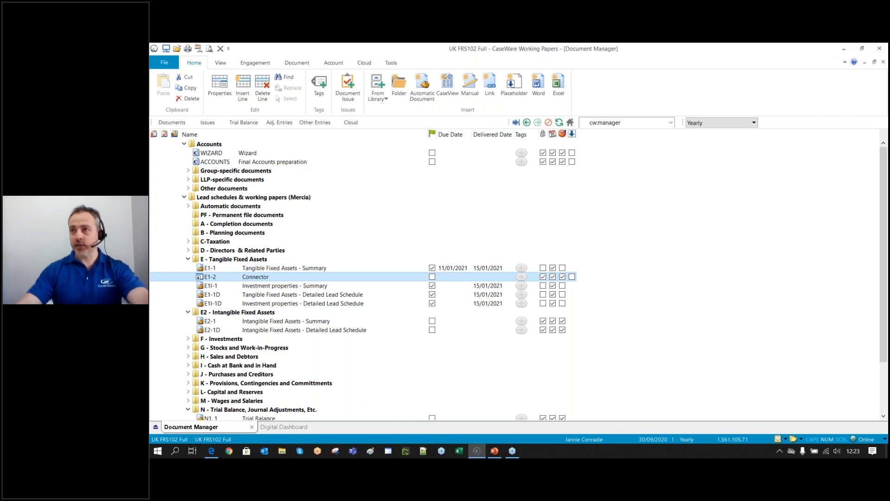
Drop Fixed Asset Lead Schedule.xlsx onto the E1-2 Connector placeholder and replace the placeholder with the dropped document
left_click_drag(726, 369, 283, 277)
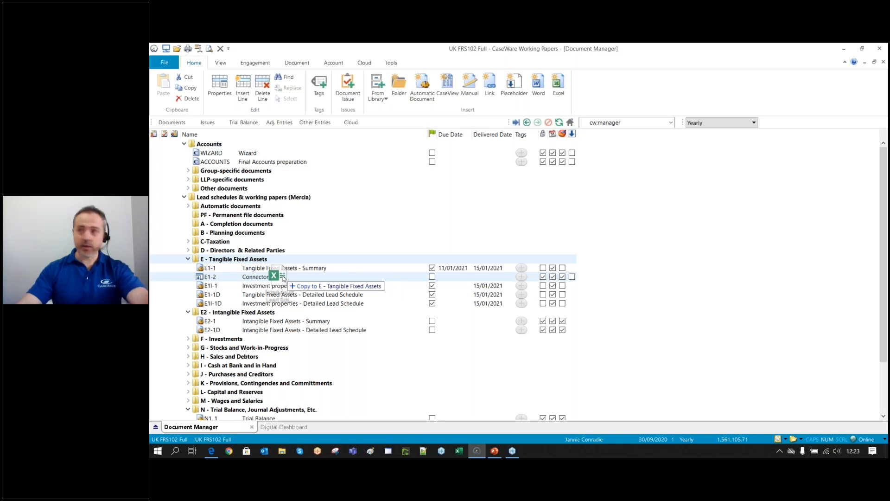
left_click_drag(283, 277, 284, 278)
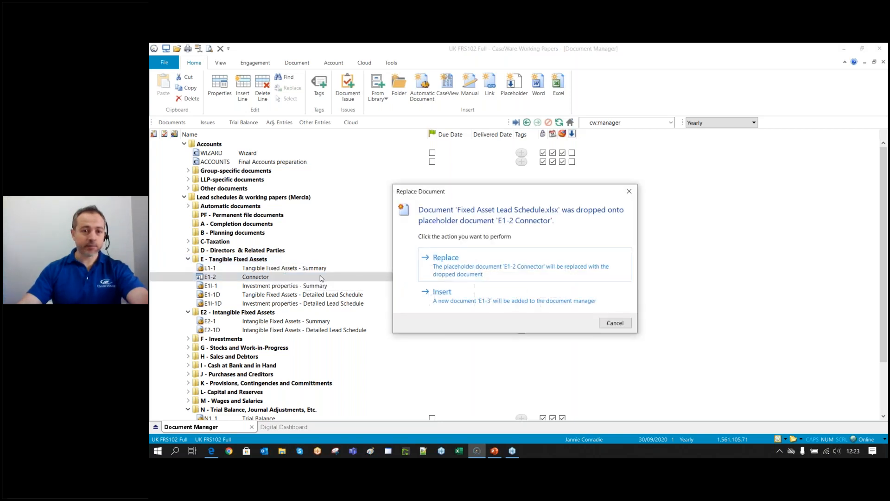
left_click(438, 263)
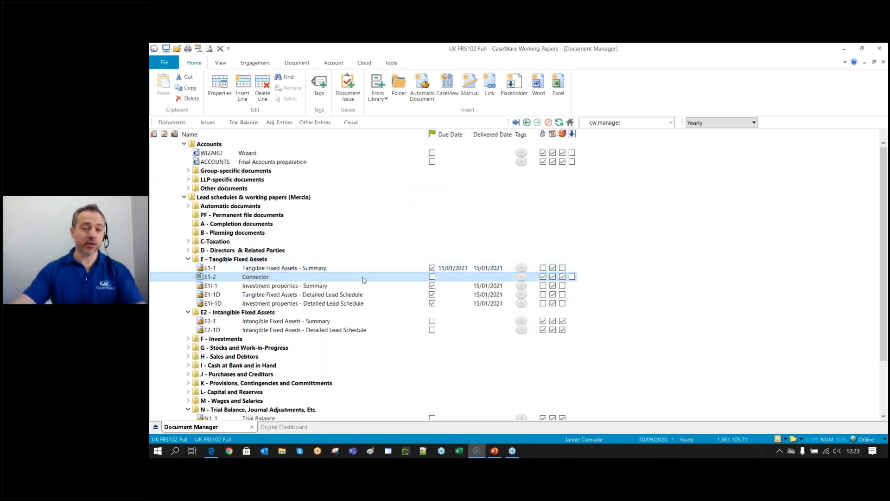
Open the E1-2 Connector workbook in Excel, enable editing to view the fixed asset schedule with the engagement's data, and close it
double_click(256, 278)
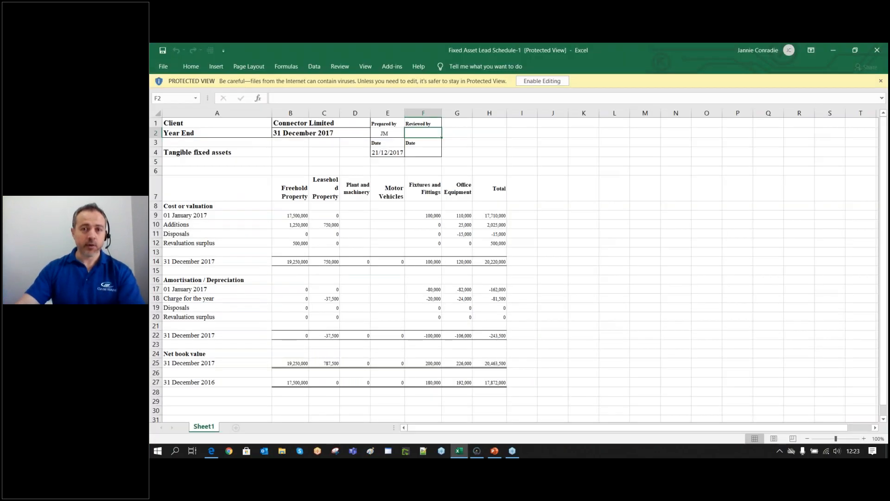
left_click(542, 81)
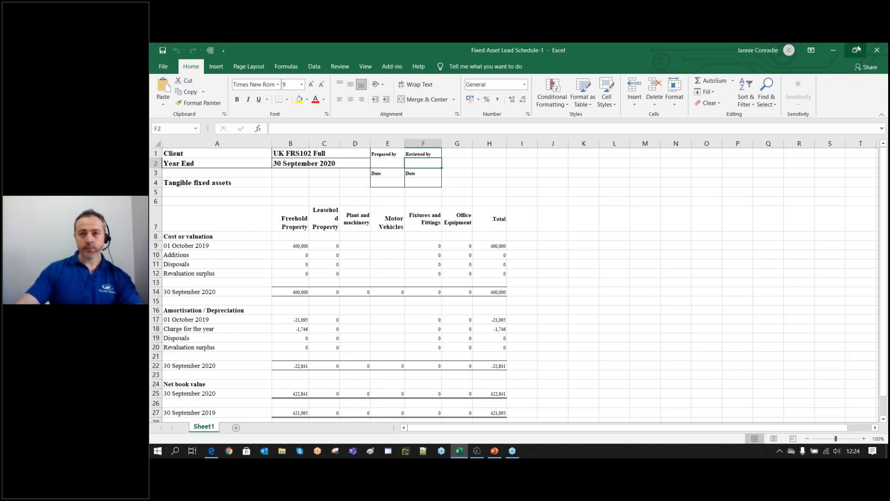
left_click(876, 50)
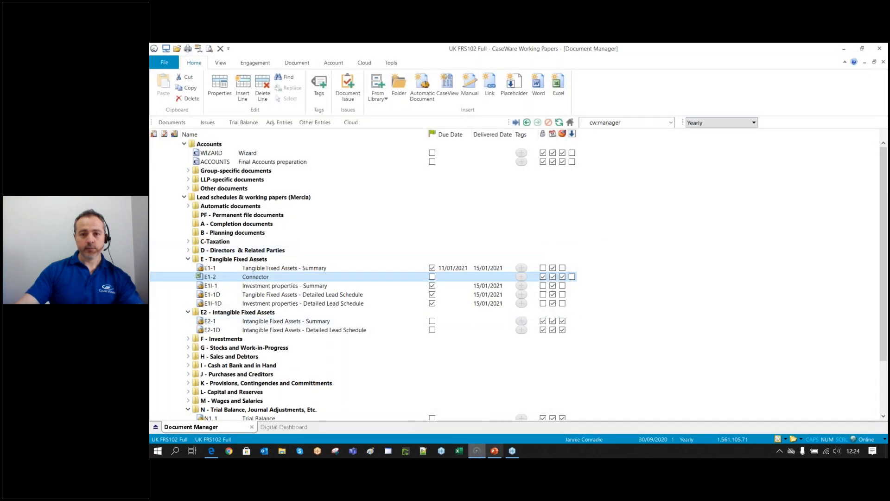
Switch to PowerPoint, resume the slide show at slide 15, and reveal the placeholder documents and Imports points
left_click(495, 451)
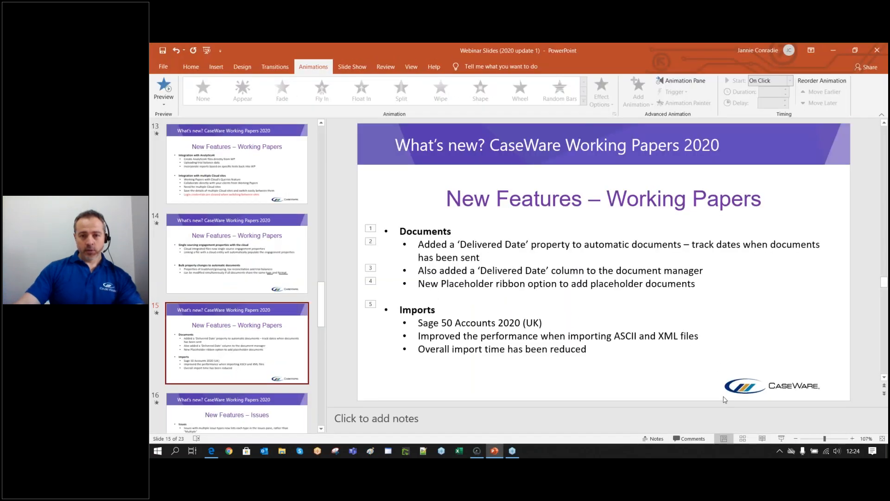
left_click(781, 438)
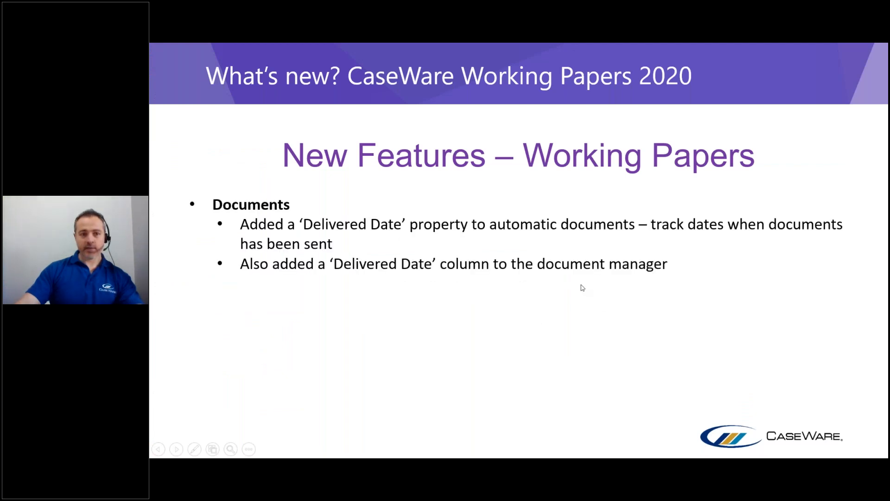
left_click(582, 287)
left_click(583, 288)
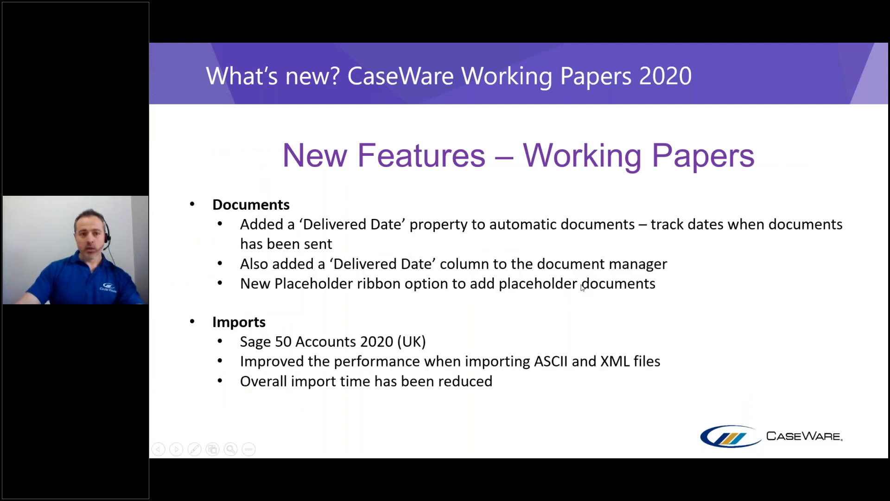